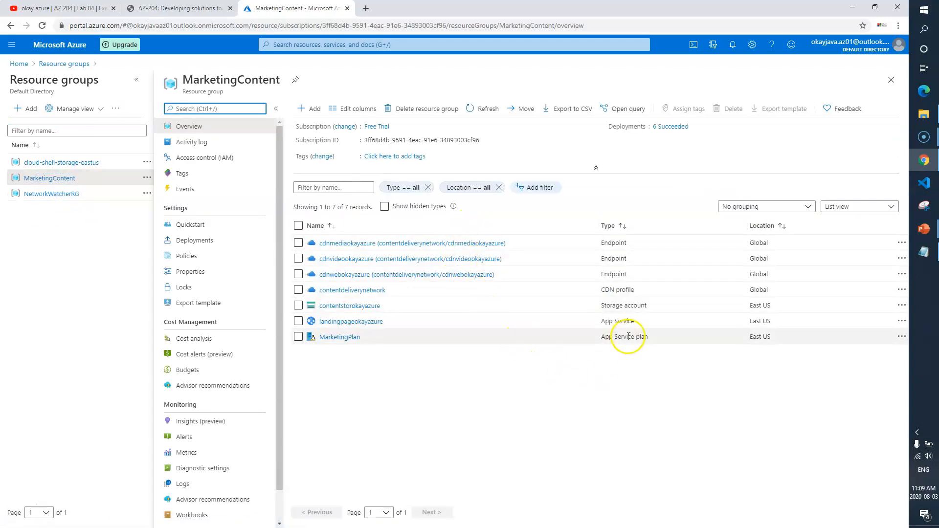
Browse to the live site of the landingpageokayazure app service and examine the error message on its landing page
triple_click(640, 321)
left_click(350, 321)
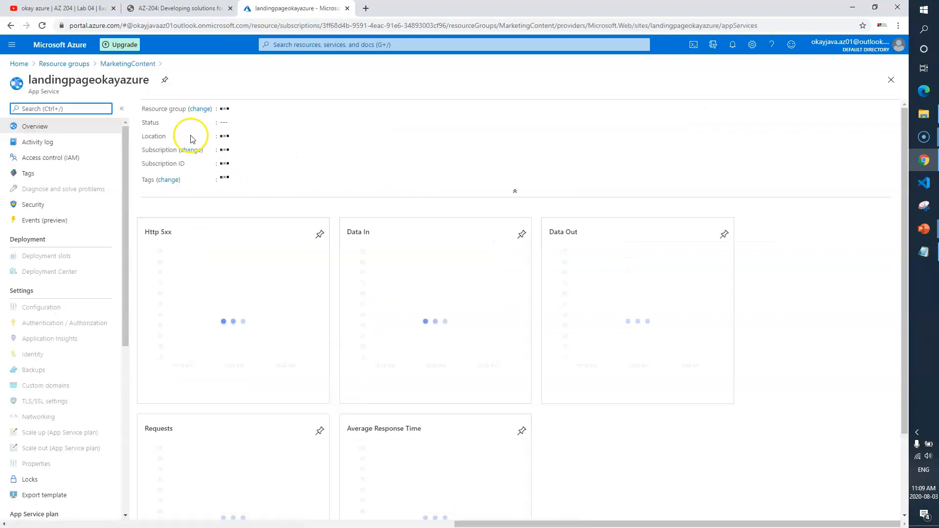
left_click(160, 108)
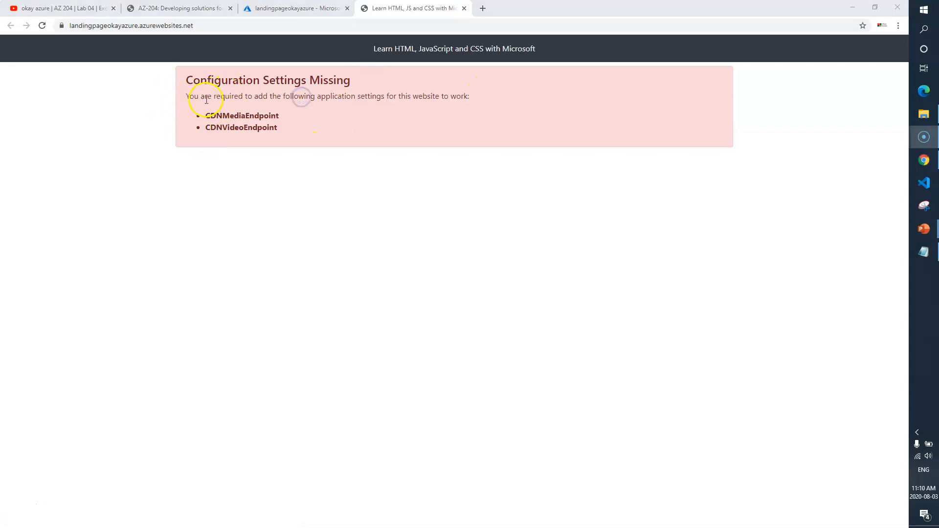
left_click_drag(215, 97, 273, 98)
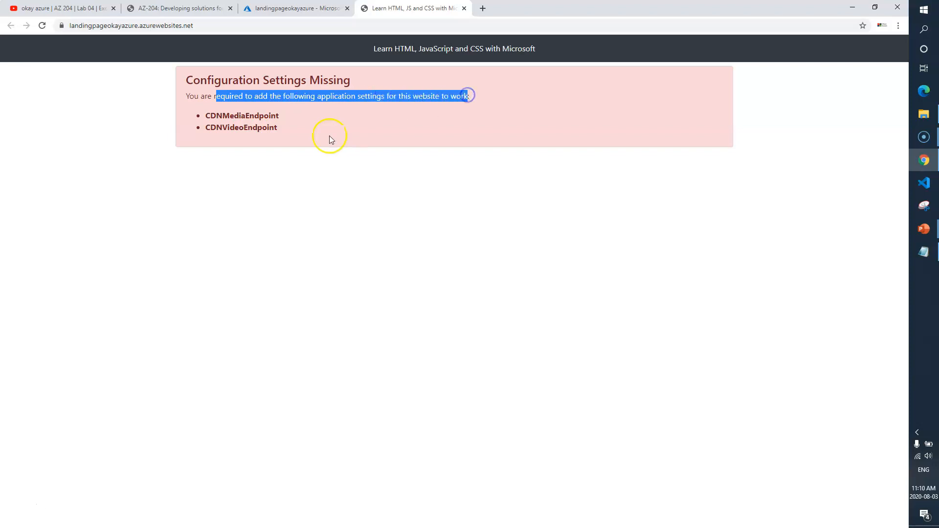
left_click_drag(292, 133, 209, 117)
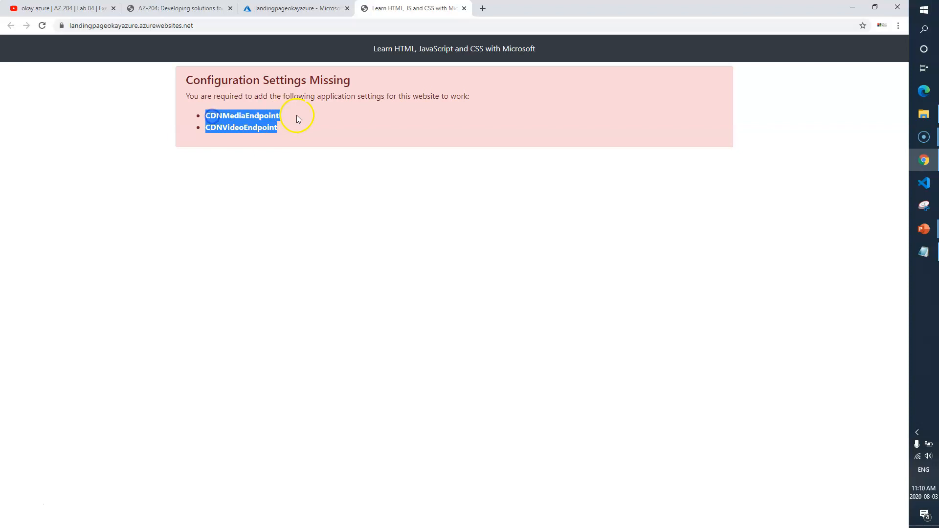
left_click(297, 117)
Read the Exercise 3 lab instructions on observing the landing page and uploading storage blobs to the media container
left_click(177, 9)
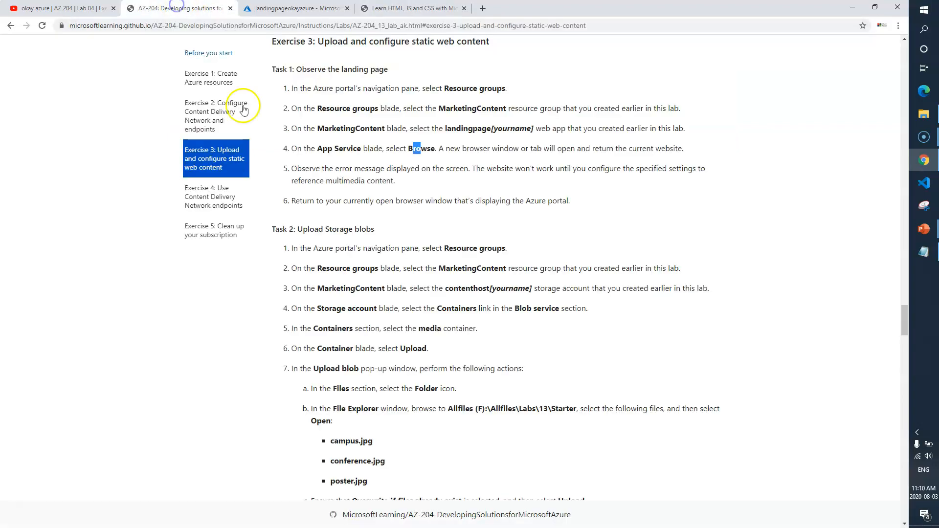
left_click_drag(329, 168, 465, 169)
left_click_drag(570, 200, 498, 200)
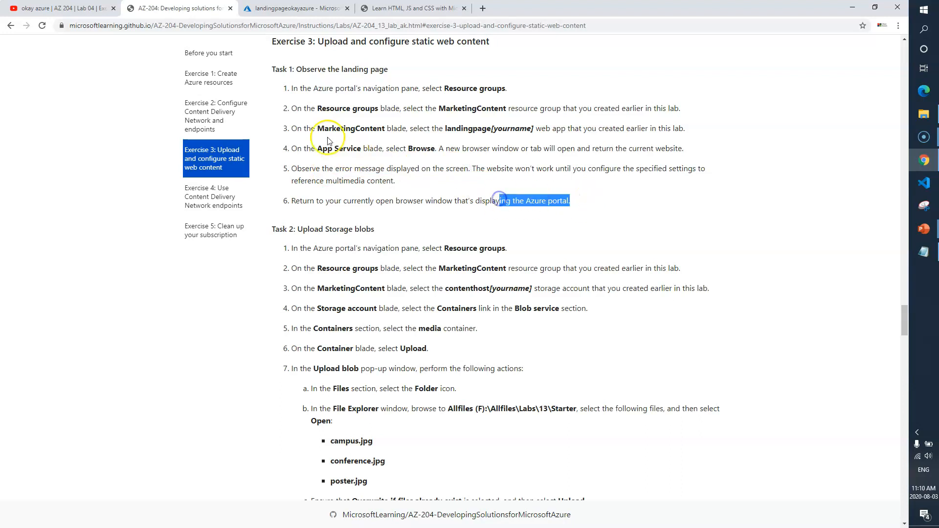
left_click_drag(296, 69, 388, 69)
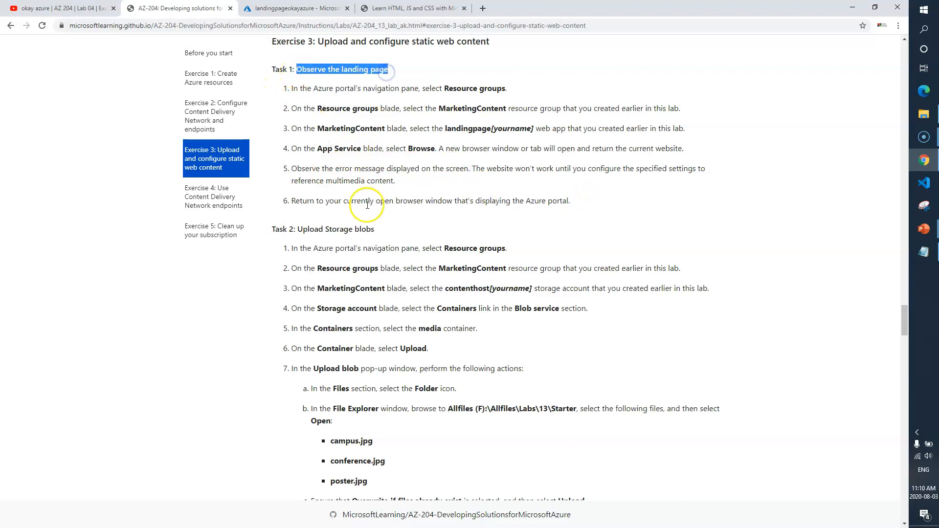
scroll(367, 204, "down", 1)
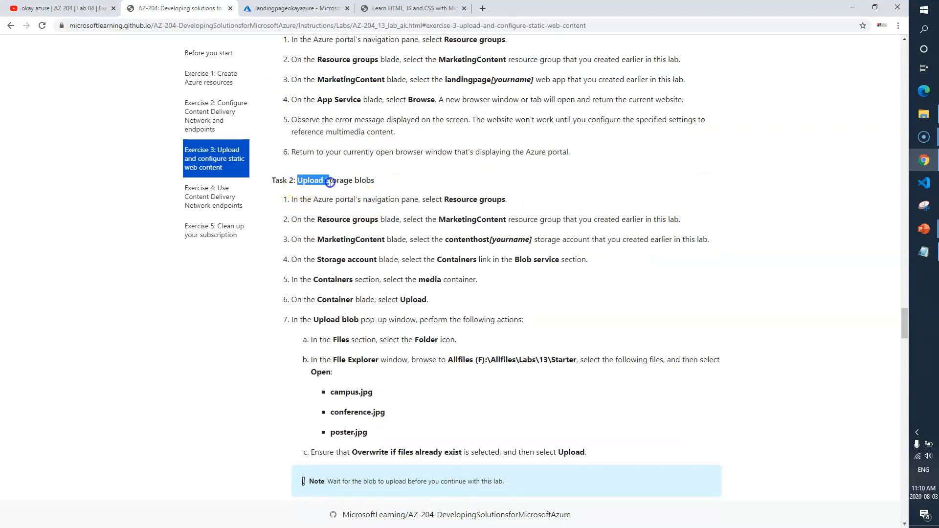
left_click(391, 184)
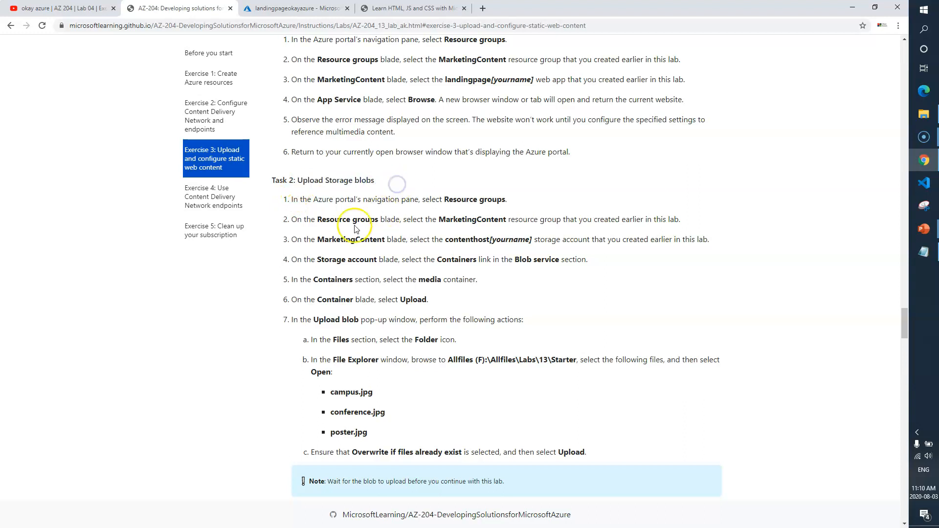
left_click(453, 260)
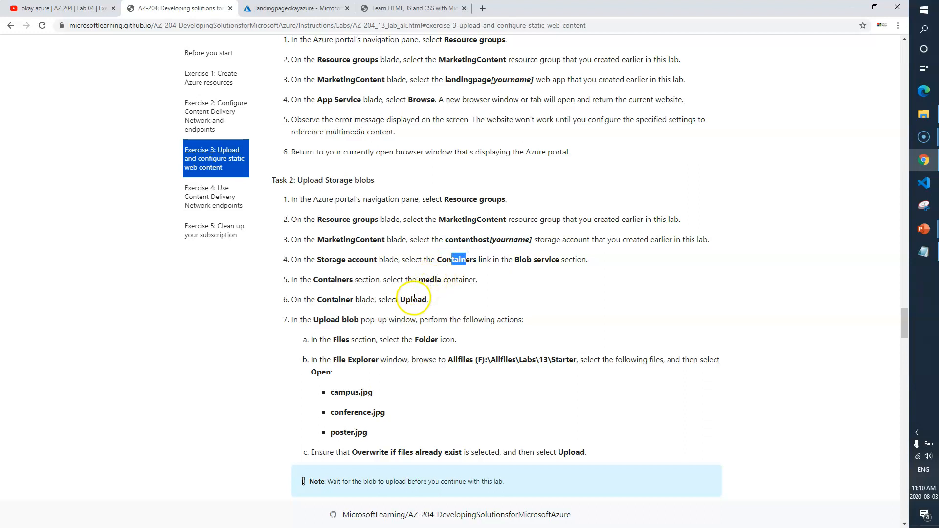
left_click_drag(406, 301, 413, 303)
double_click(317, 321)
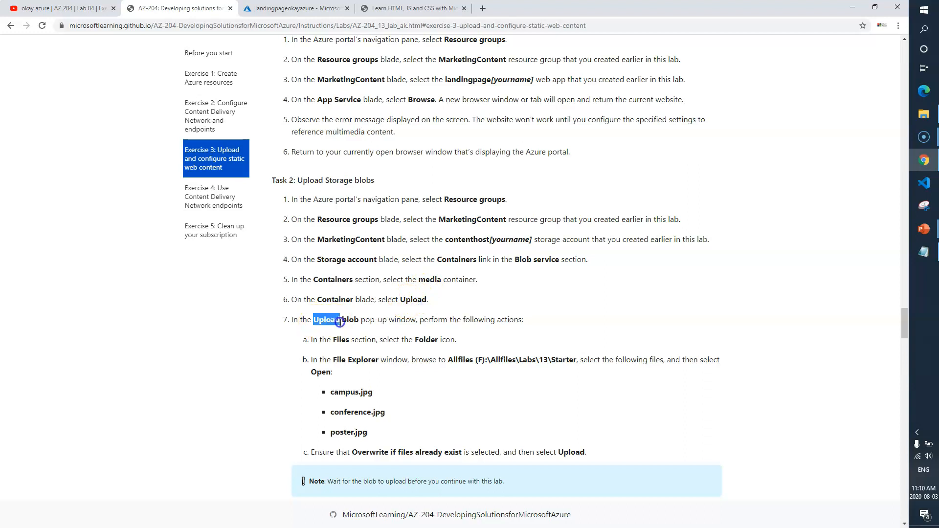
left_click_drag(512, 359, 548, 359)
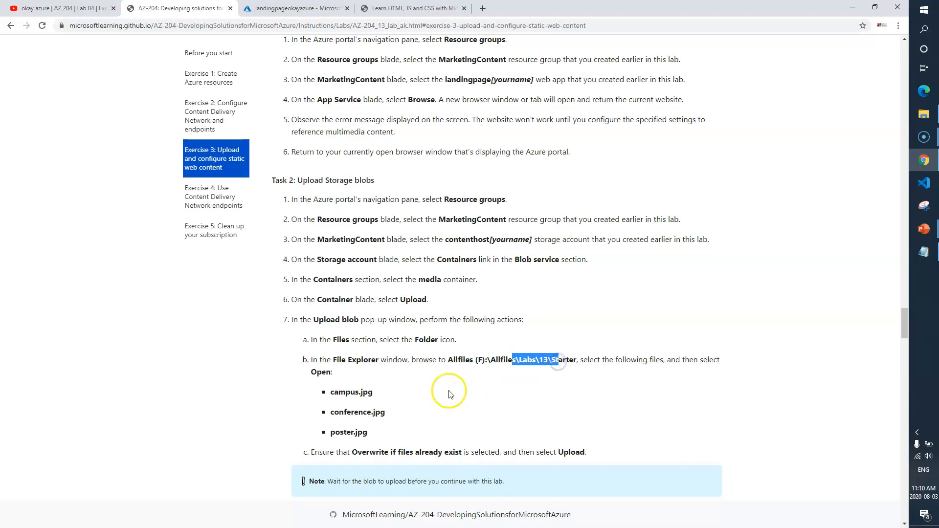
left_click_drag(371, 436, 334, 395)
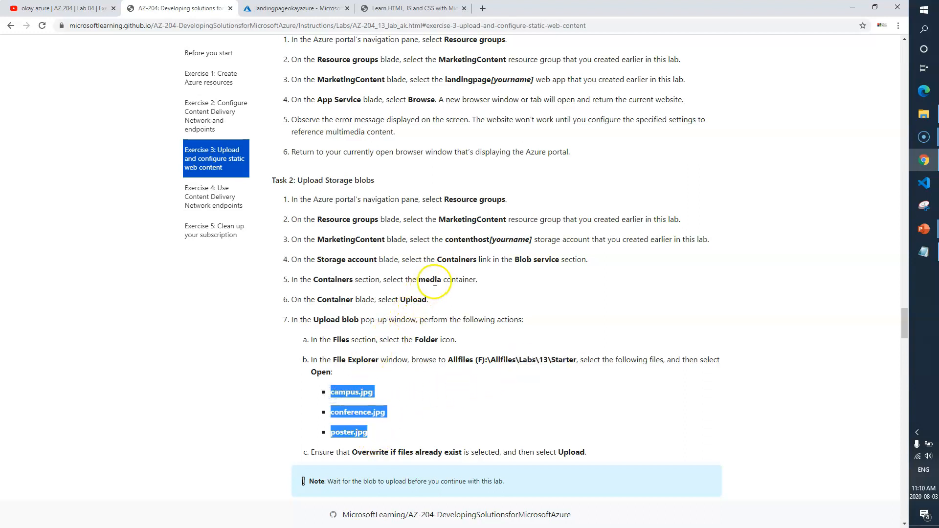
scroll(442, 324, "down", 2)
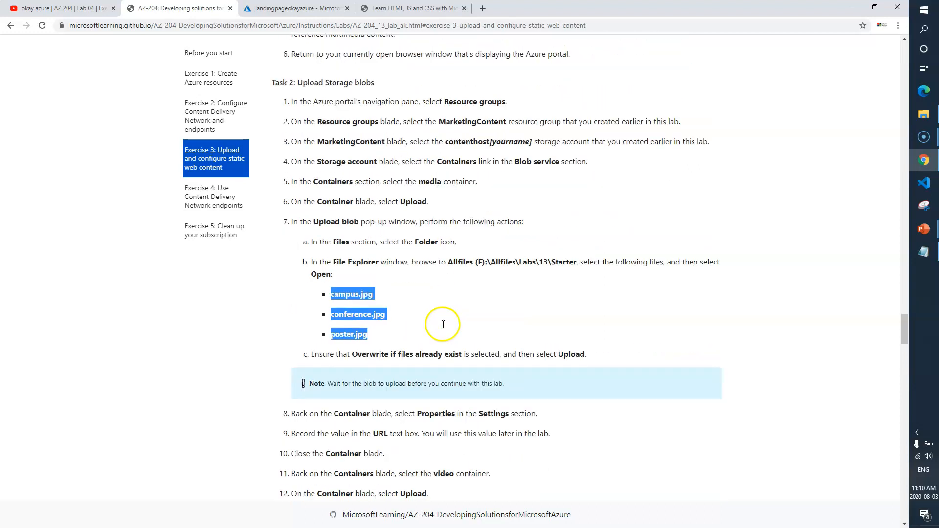
scroll(444, 327, "up", 2)
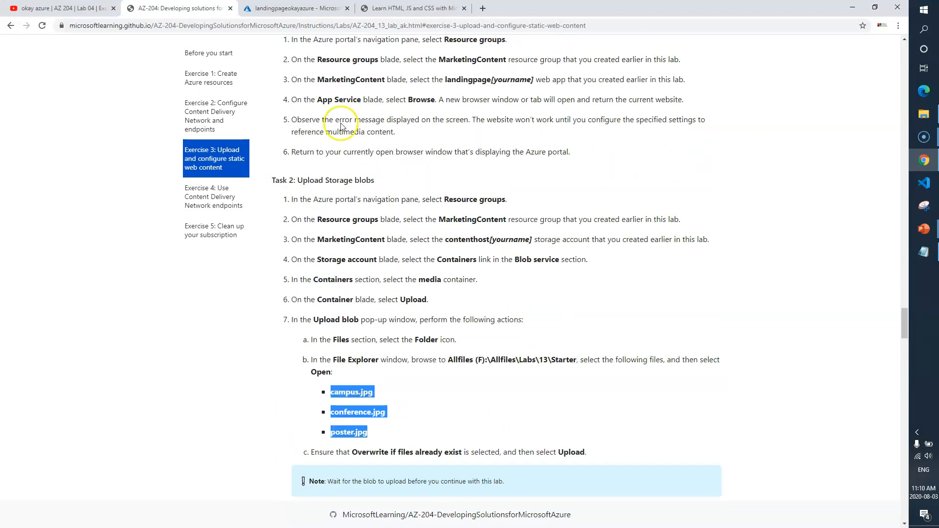
In the Azure portal, open the media blob container of the contentstorokayazure storage account
left_click(294, 9)
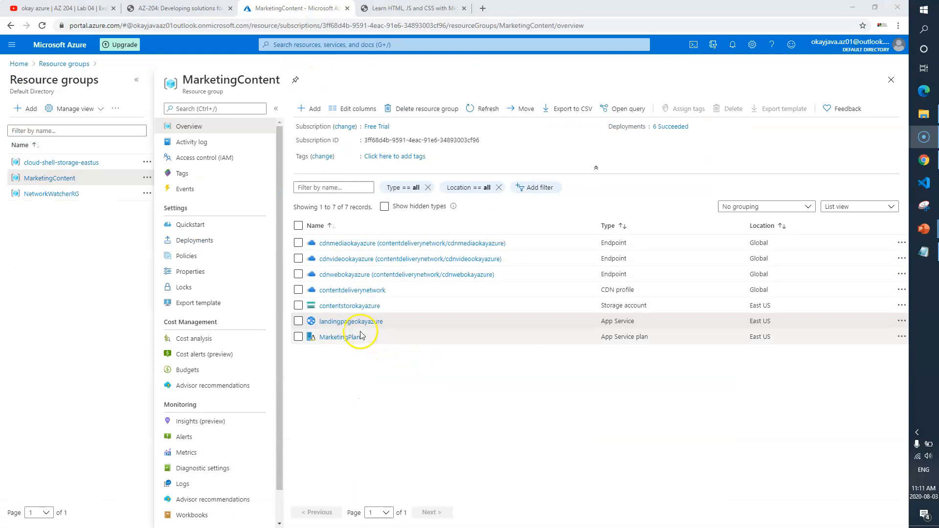
triple_click(647, 306)
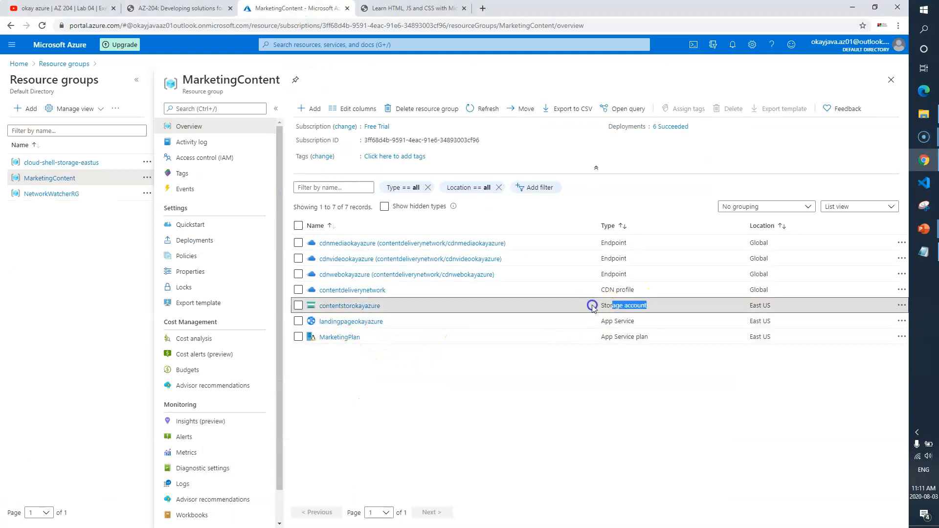
left_click(361, 306)
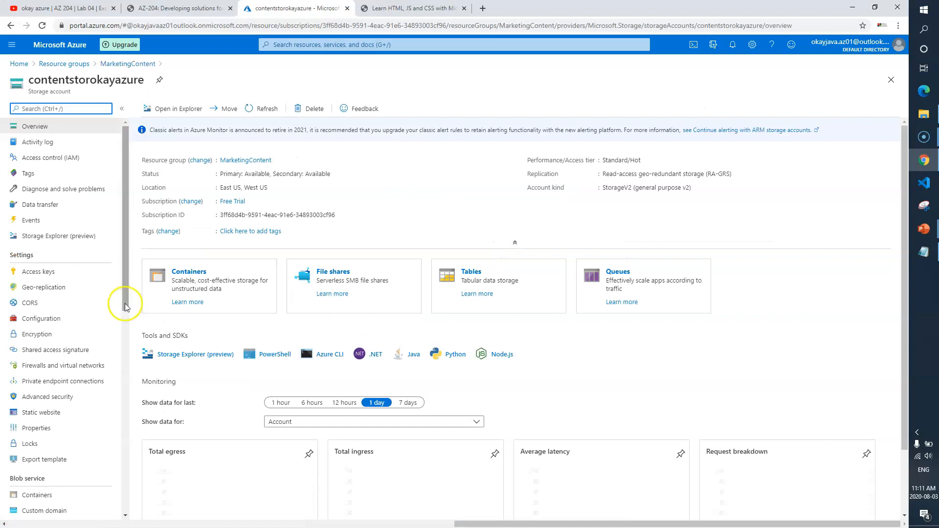
scroll(69, 304, "down", 4)
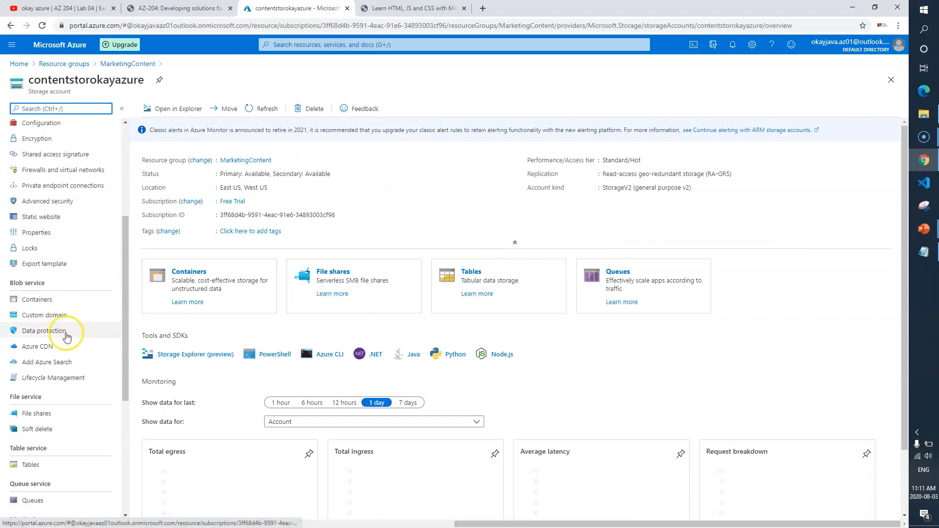
left_click(44, 299)
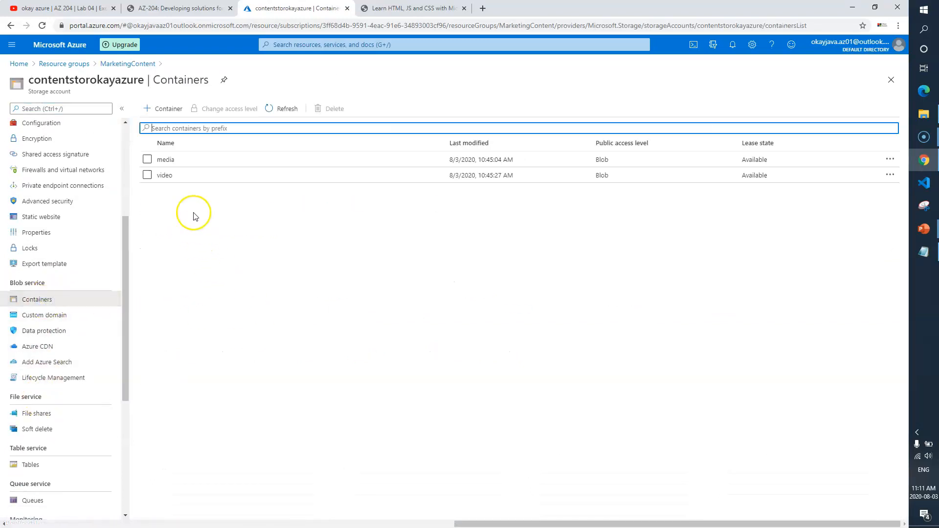
left_click(171, 160)
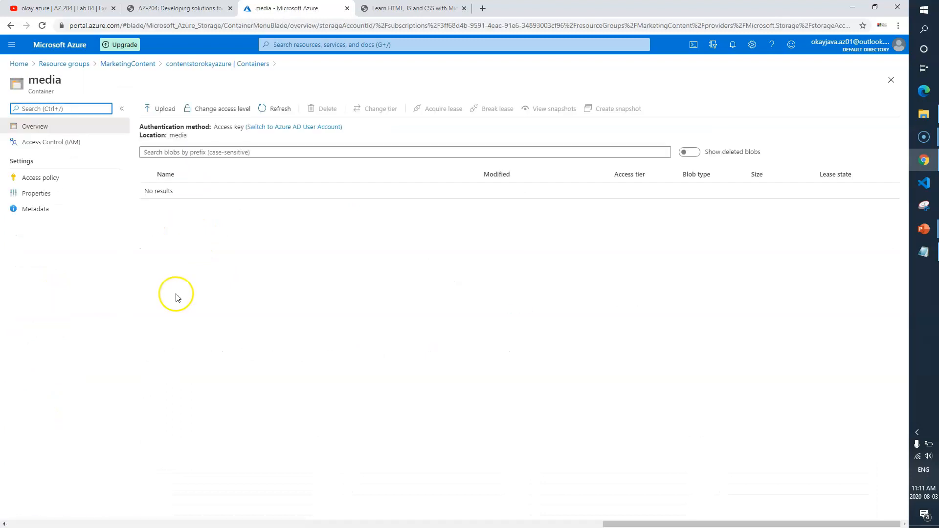
Start a blob upload to the media container and browse to the Allfiles\Labs\13\Starter folder for its files
left_click(163, 110)
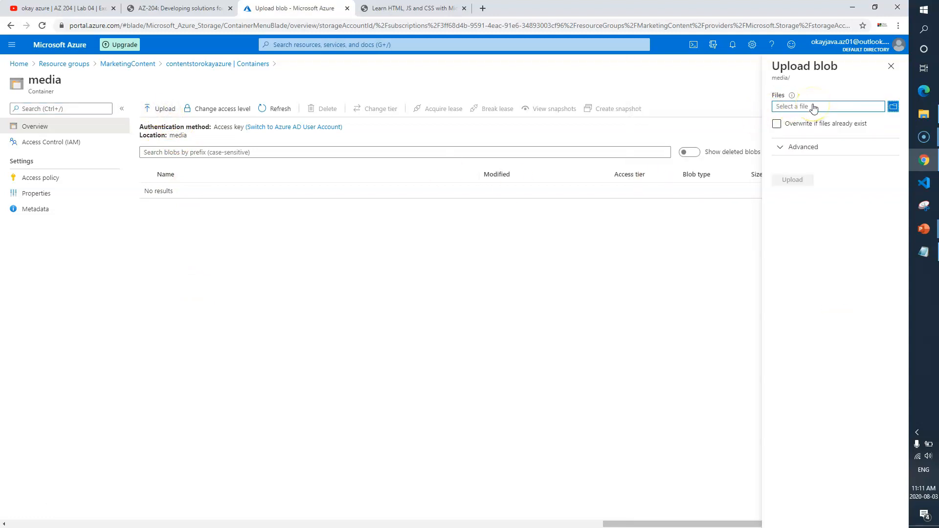
left_click(893, 108)
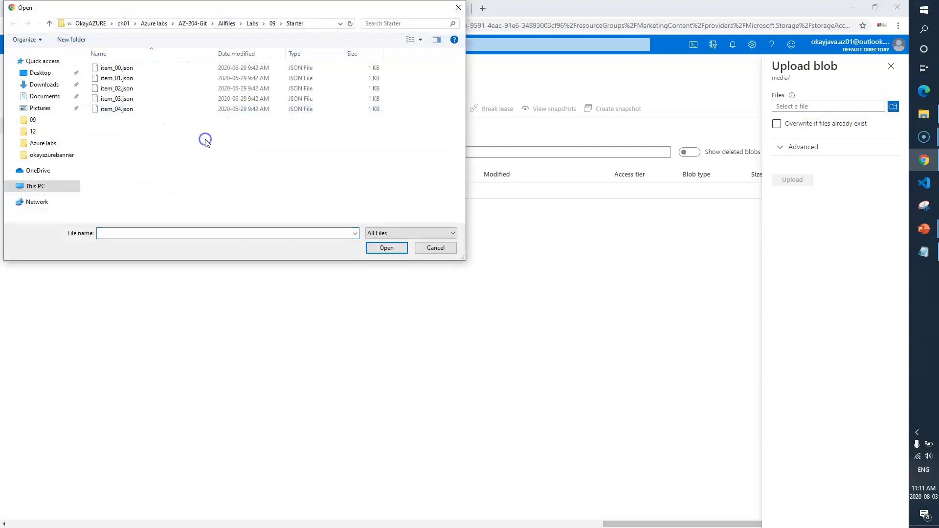
key("BackSpace")
key("BackSpace")
key("Down")
key("Down")
key("Down")
key("Down")
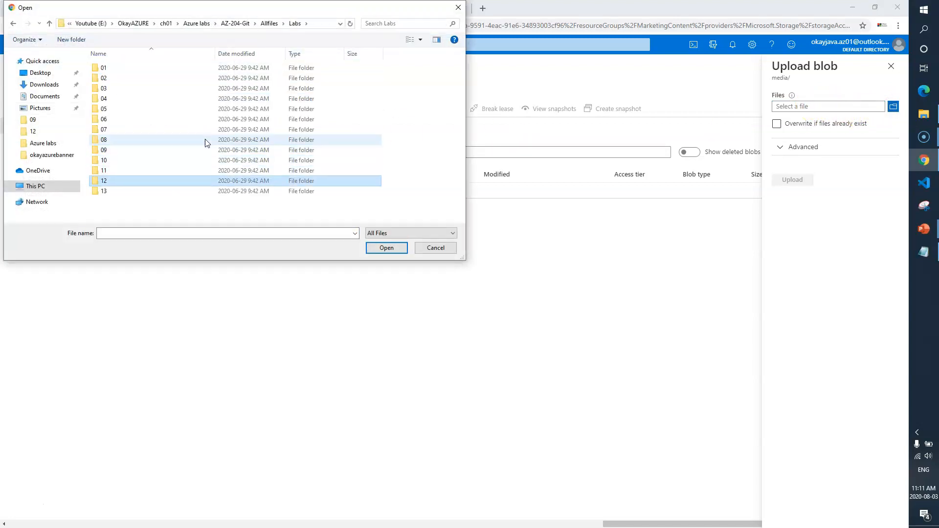
key("Return")
key("Return")
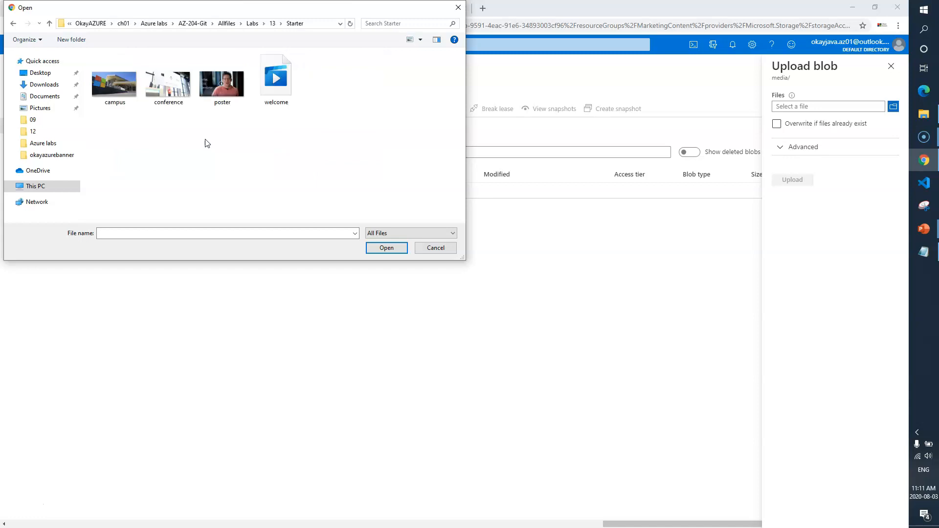
Upload campus.jpg, conference.jpg and poster.jpg to the media container with overwriting of existing files enabled
left_click(120, 93)
left_click(163, 93, "ctrl")
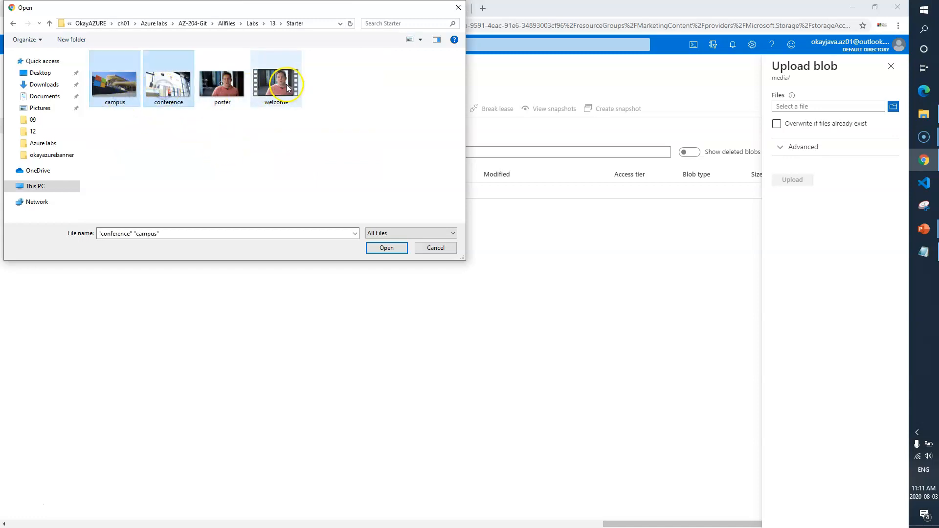
left_click(218, 97, "ctrl")
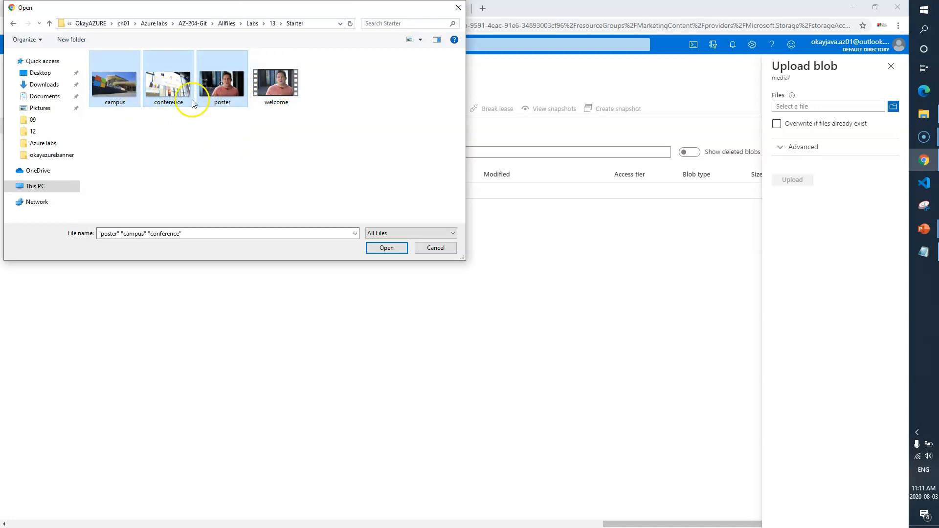
left_click(386, 248)
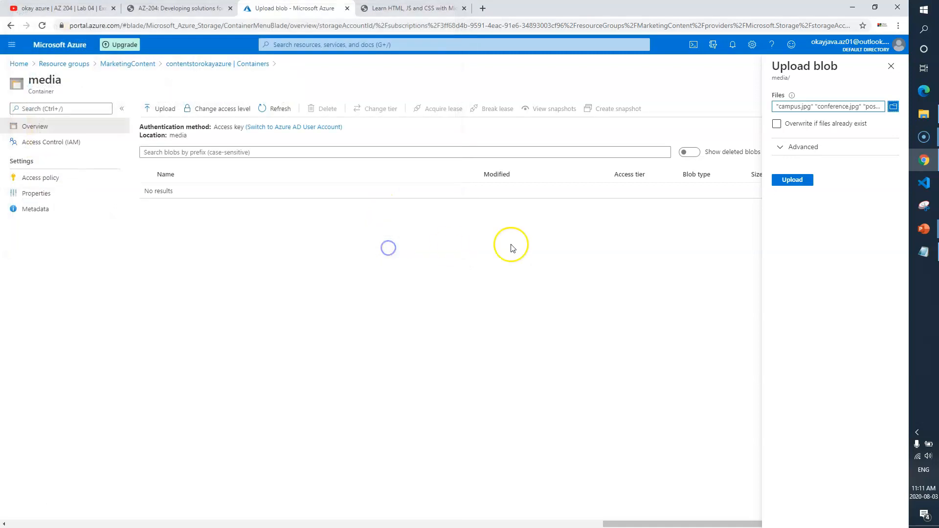
left_click(776, 124)
left_click(800, 181)
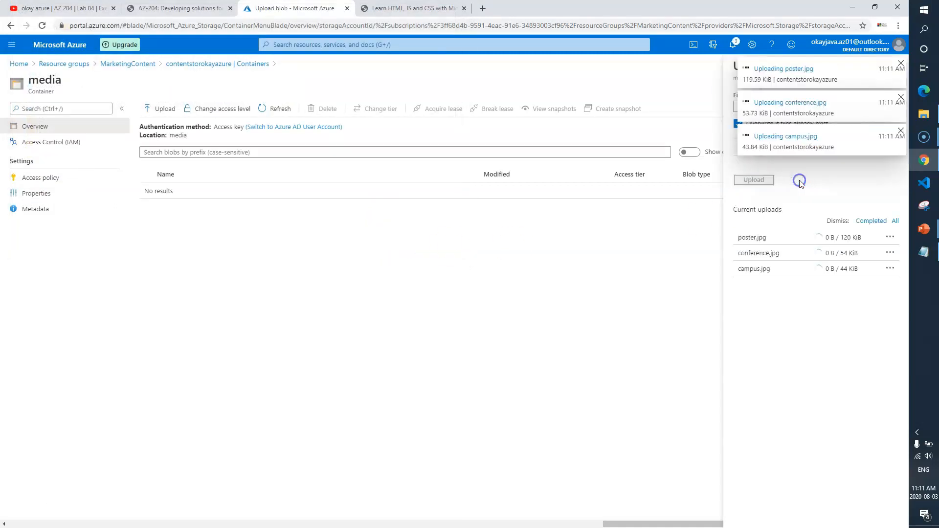
left_click(890, 65)
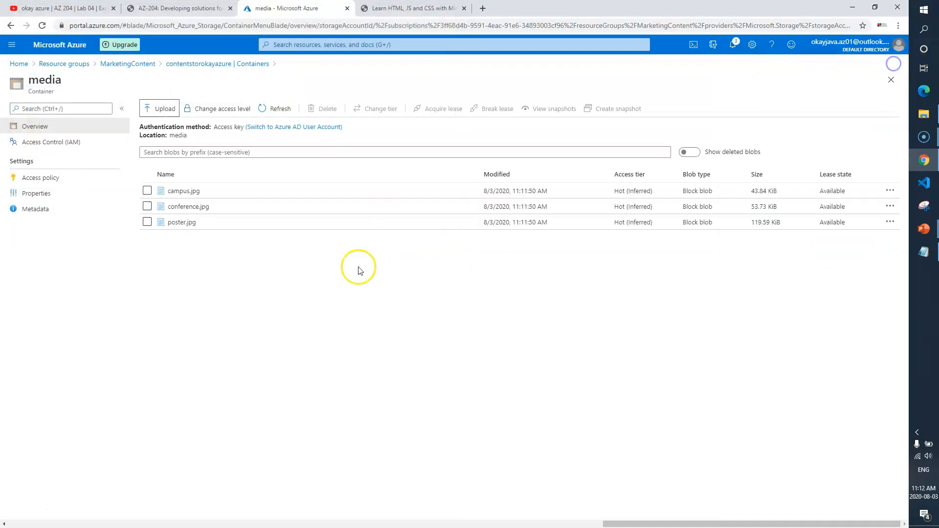
Check the lab's instructions following the image upload, and return from the media container to the storage account's container list
left_click(200, 9)
scroll(391, 284, "down", 5)
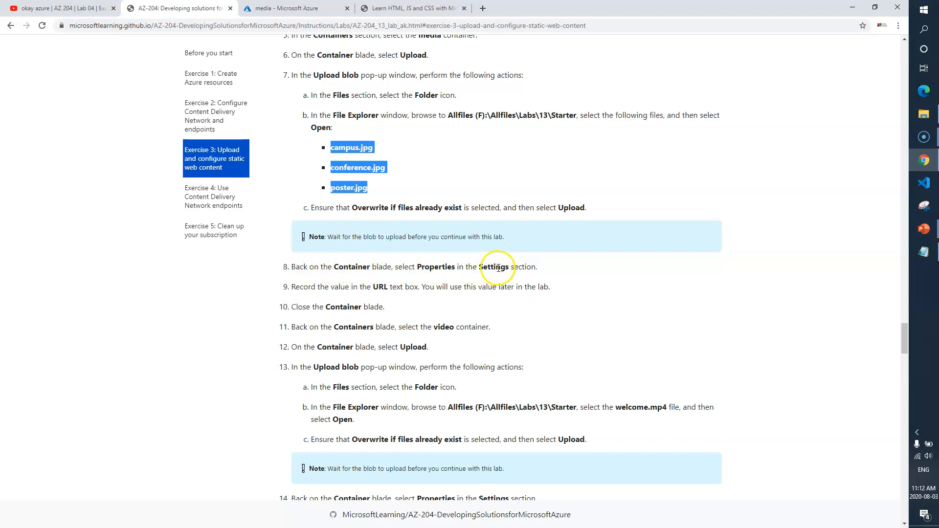
scroll(411, 296, "down", 1)
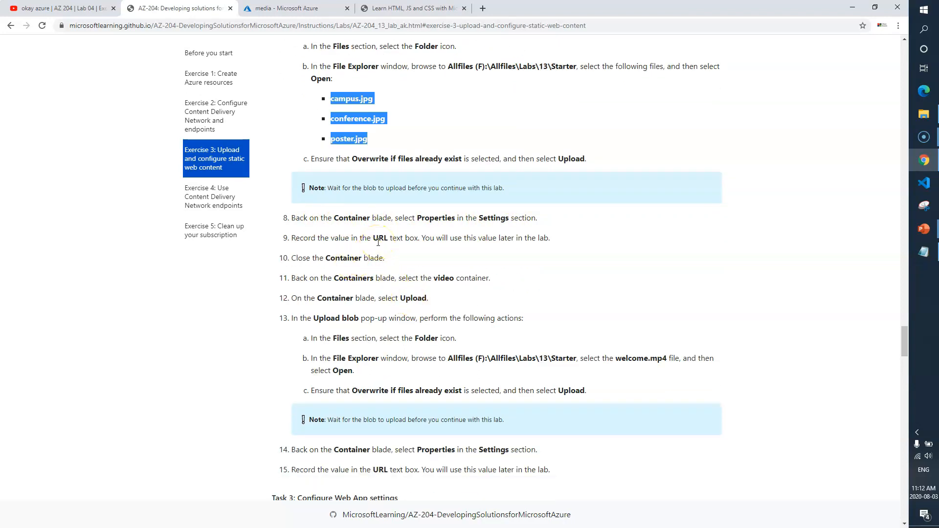
left_click_drag(502, 281, 403, 277)
left_click(386, 257)
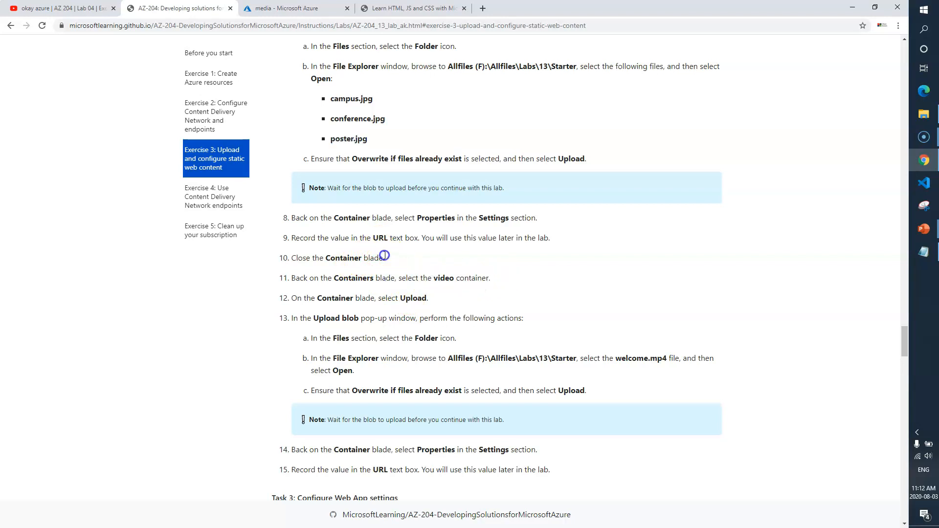
left_click(276, 9)
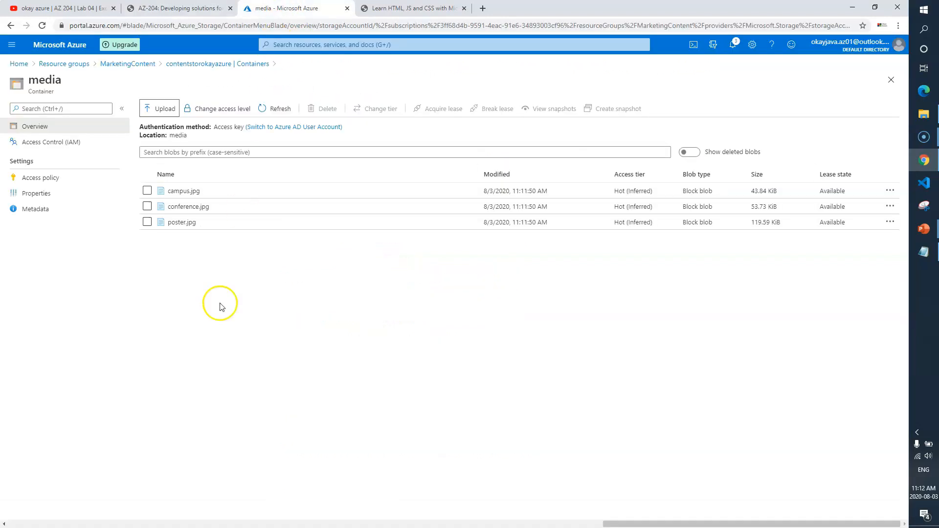
left_click(891, 81)
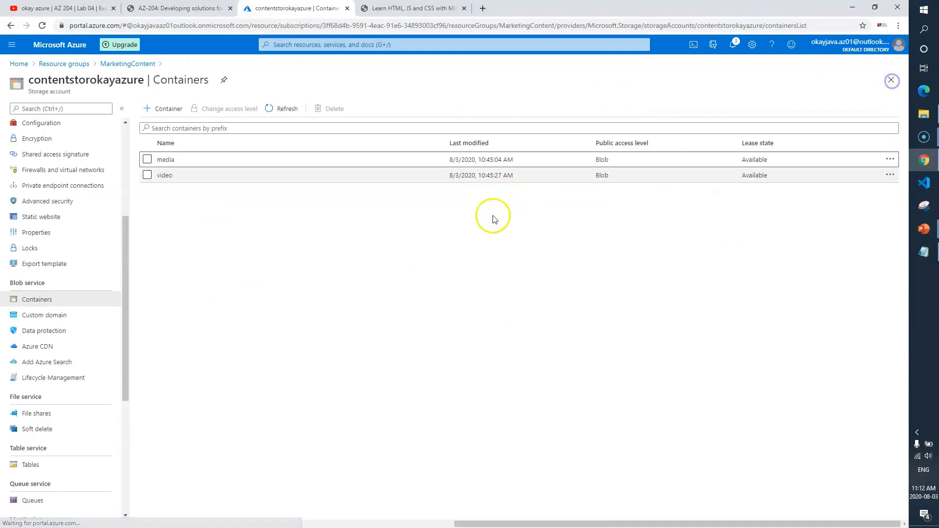
Record the media container's URL from its properties in Notepad under the heading Media URL, and return to the container list
left_click(186, 162)
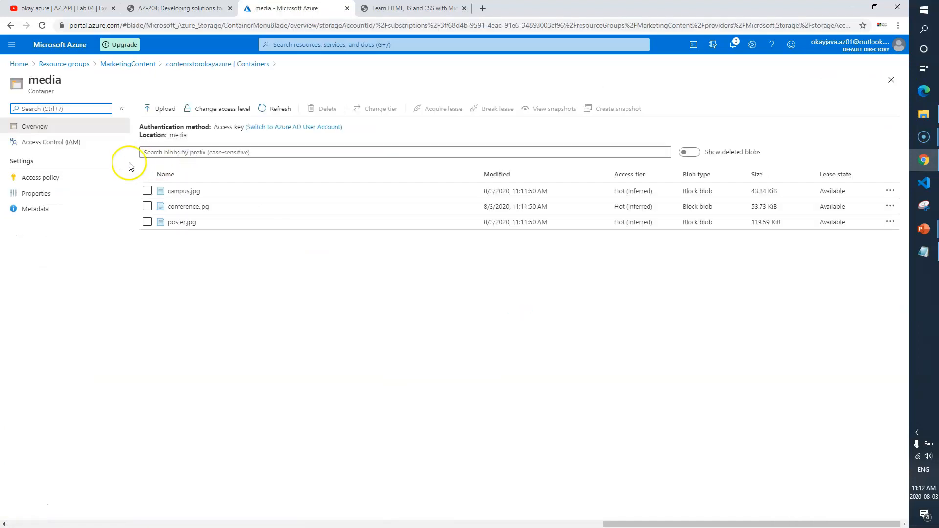
left_click(44, 194)
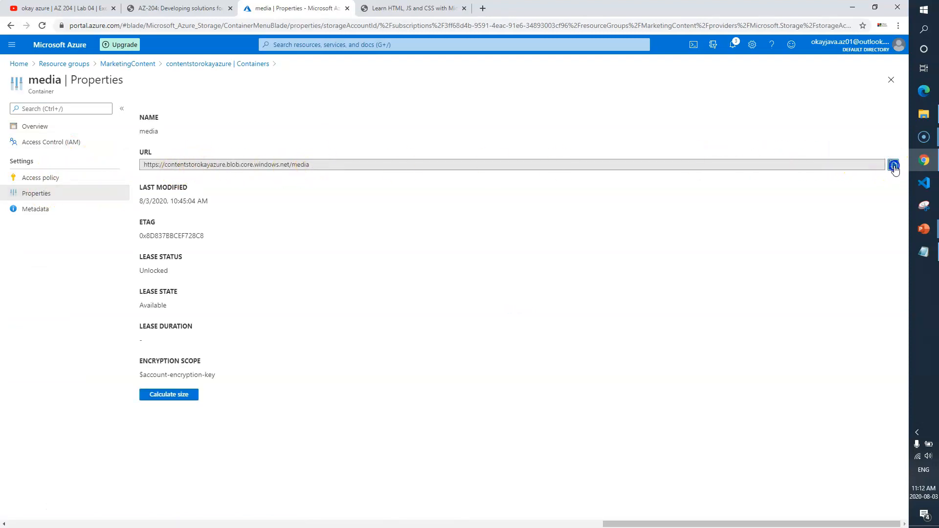
left_click(924, 252)
left_click(547, 440)
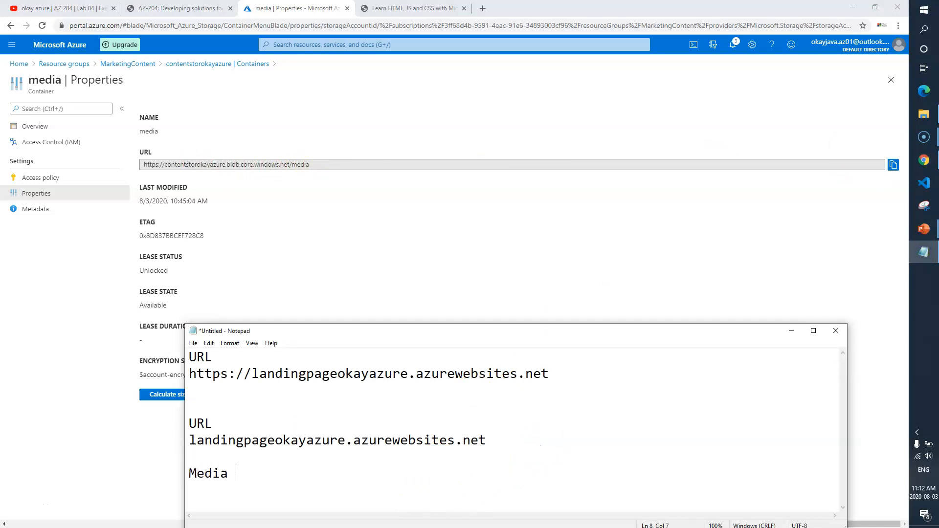
key("Return")
type("https://contentstorokayazure.blob.core.windows.net/media")
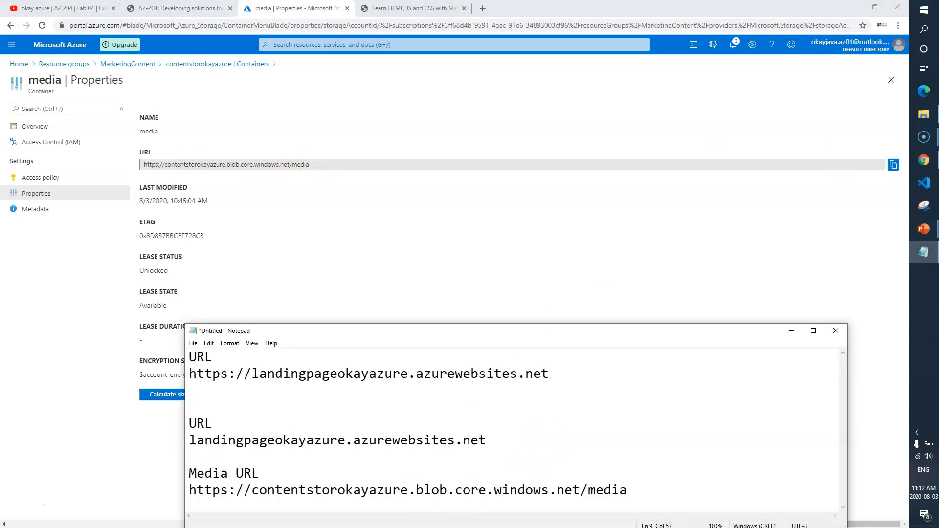
key("Return")
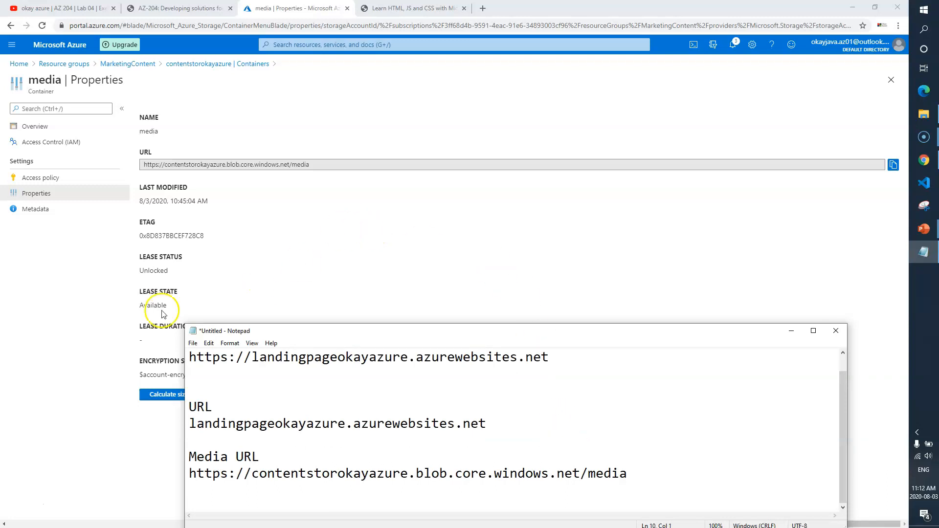
left_click(71, 302)
left_click(890, 79)
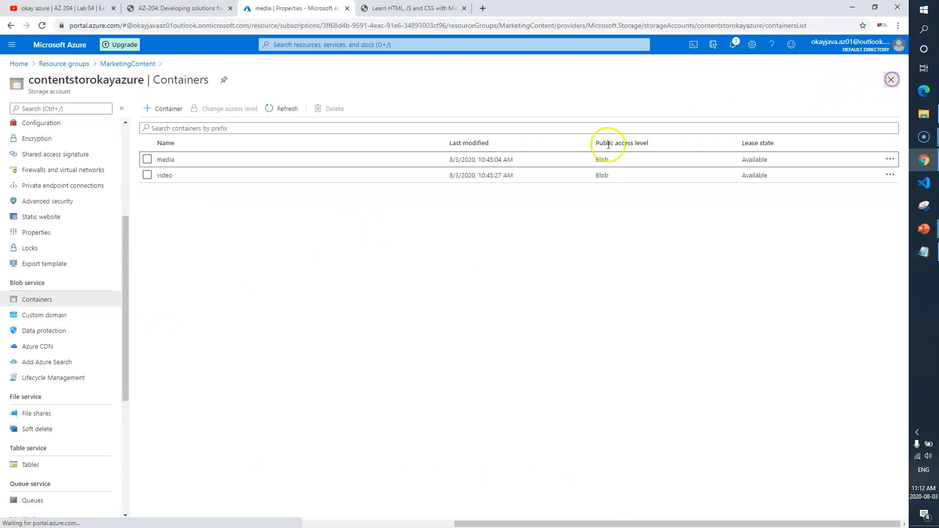
Read the lab's steps for recording the container URL and uploading the welcome.mp4 file to the video container
left_click(176, 8)
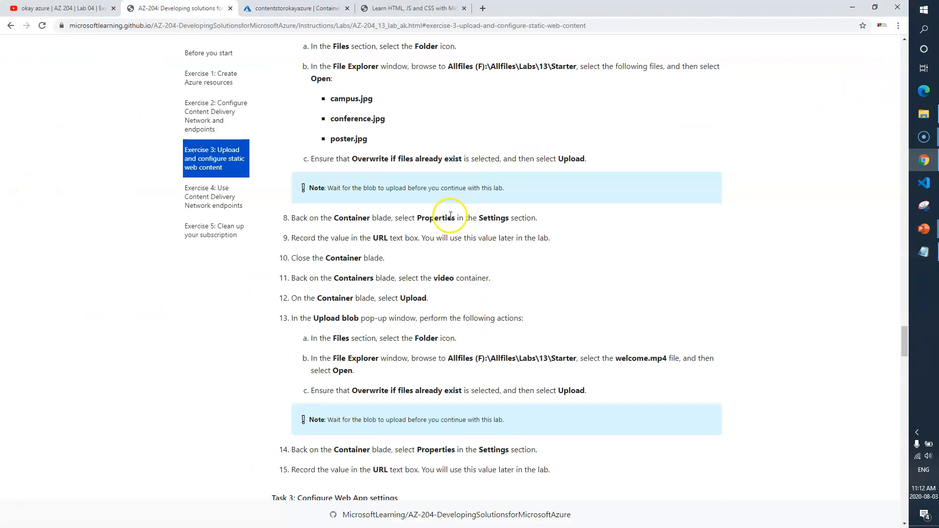
left_click_drag(328, 238, 375, 258)
left_click(410, 274)
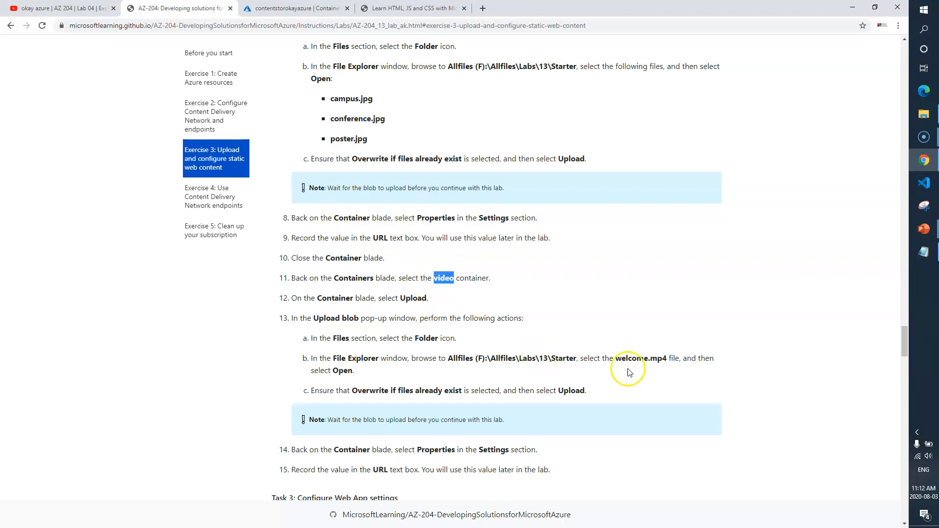
left_click(615, 358)
left_click_drag(616, 357, 666, 358)
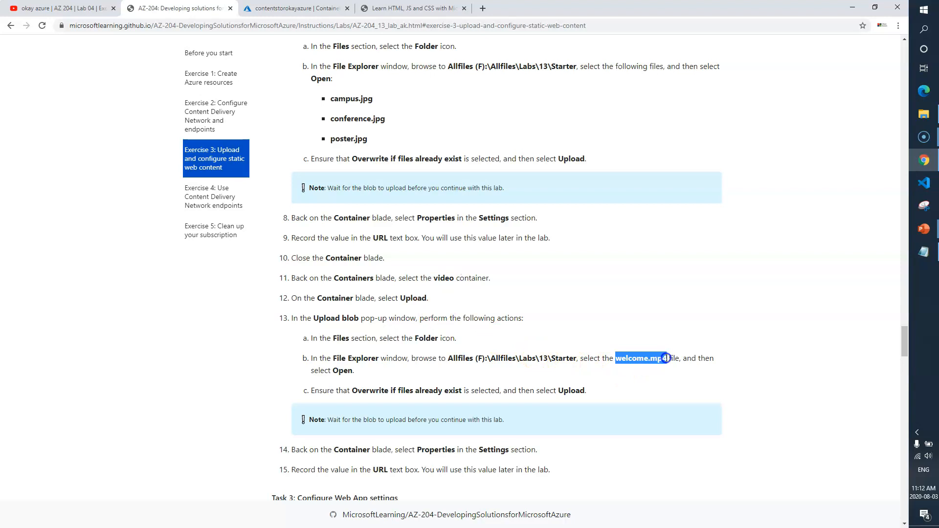
left_click_drag(522, 358, 549, 357)
left_click(596, 312)
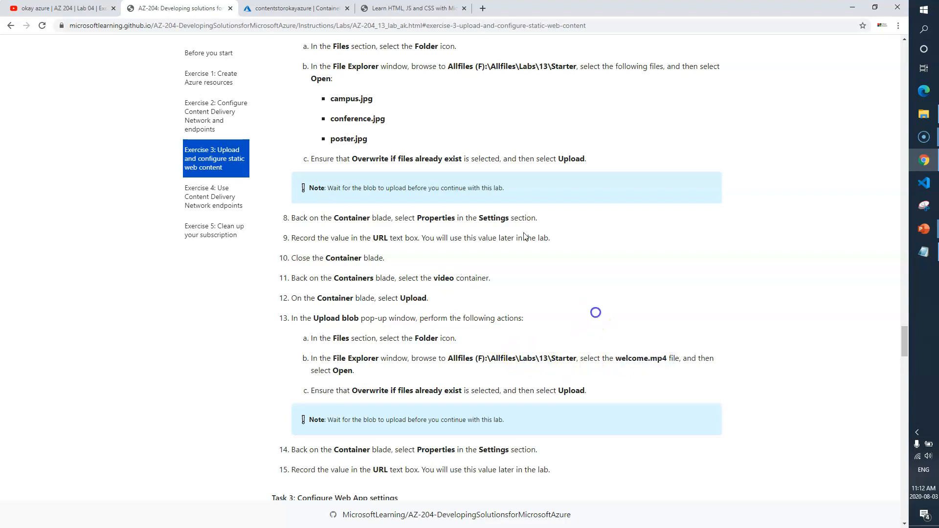
In the Azure portal, upload welcome.mp4 from the Starter folder to the video container with overwriting of existing files enabled
left_click(263, 10)
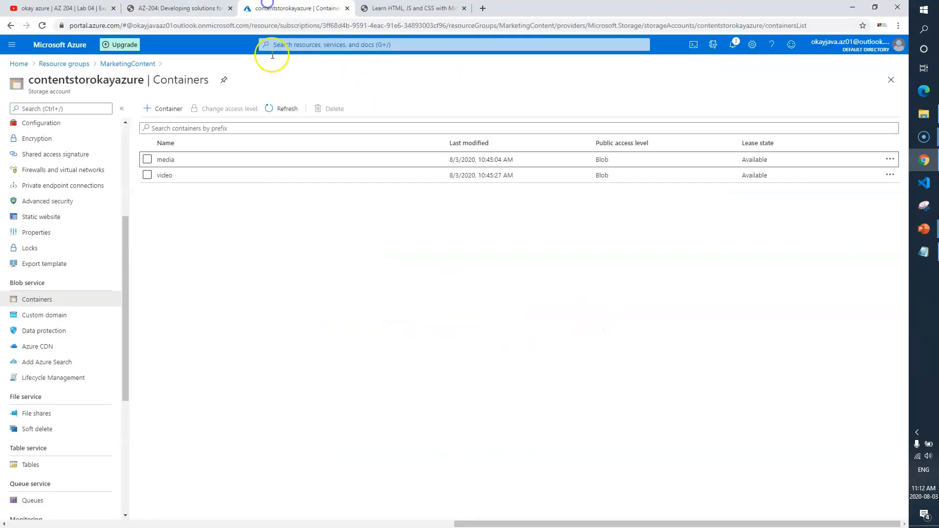
left_click(188, 178)
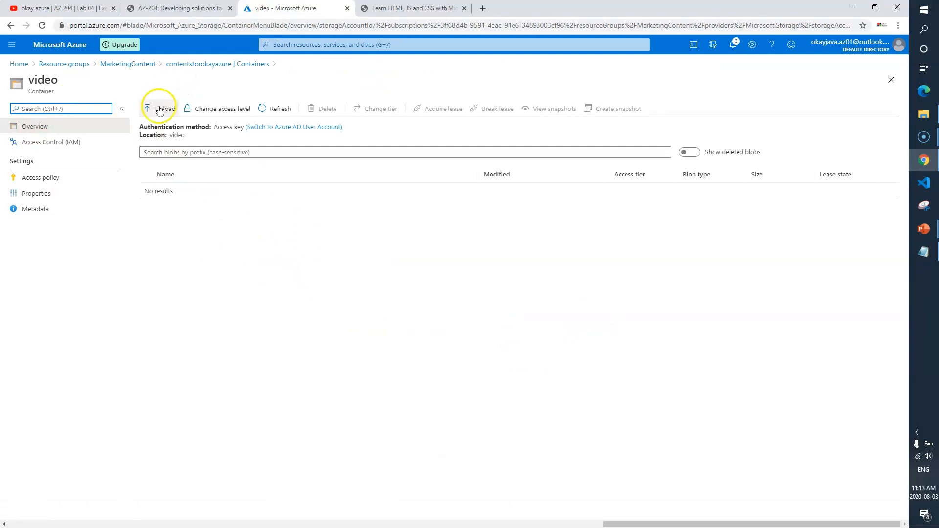
left_click(161, 110)
left_click(892, 107)
left_click(276, 95)
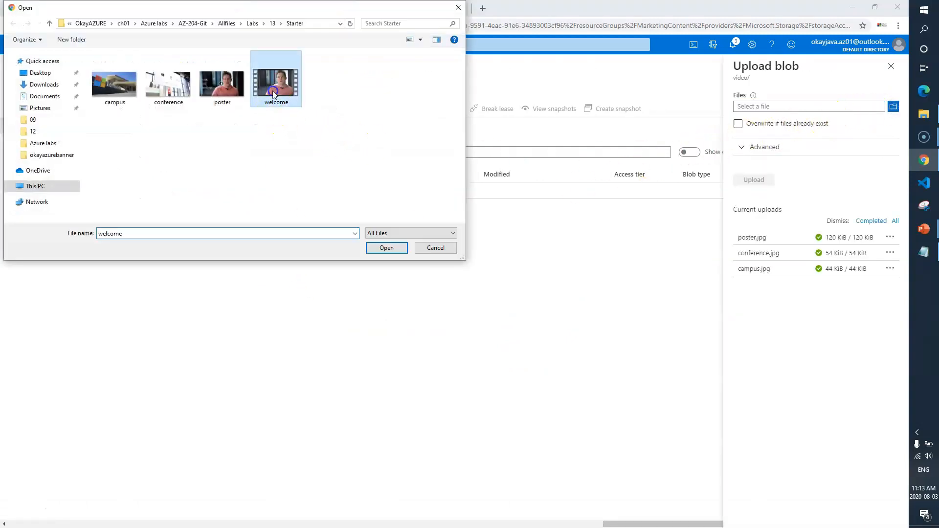
left_click(385, 248)
left_click(737, 123)
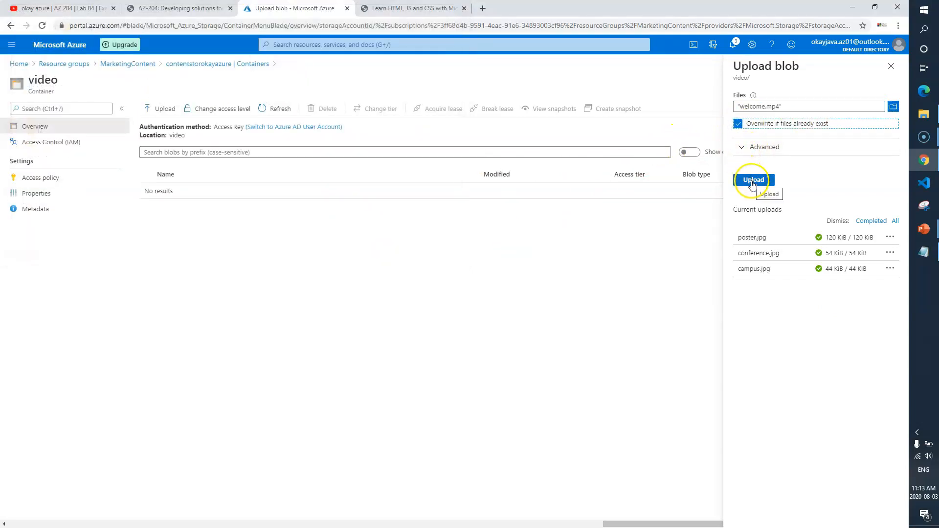
left_click(752, 181)
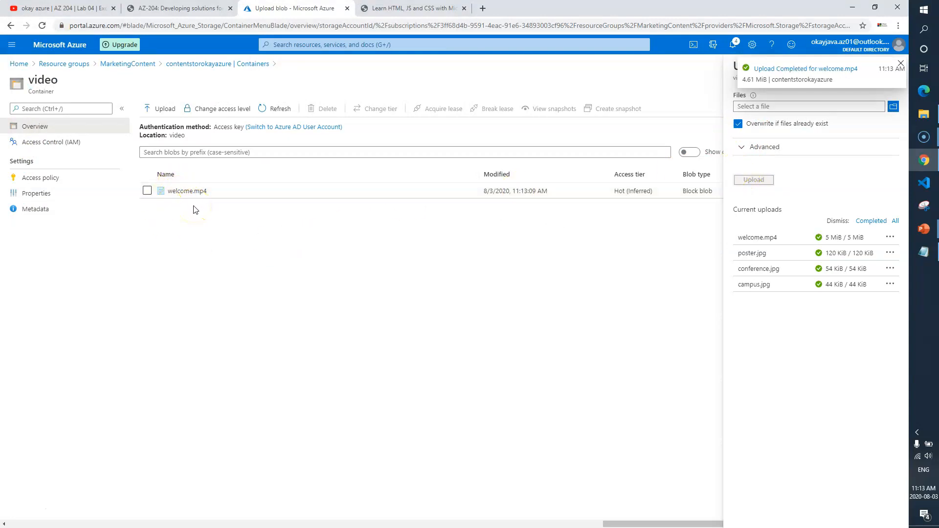
left_click(900, 63)
left_click(895, 68)
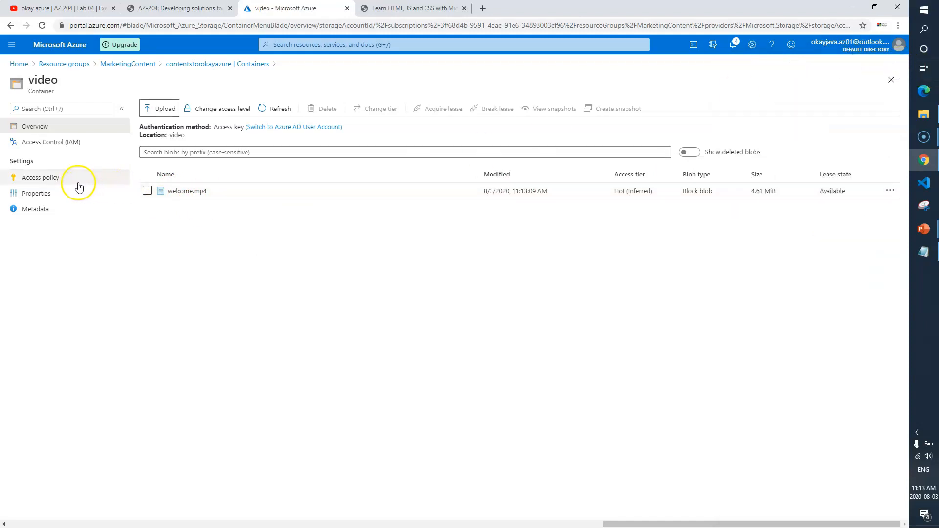
Record the video container's URL from its properties in Notepad under the heading Video URL, and return to the container list
left_click(58, 193)
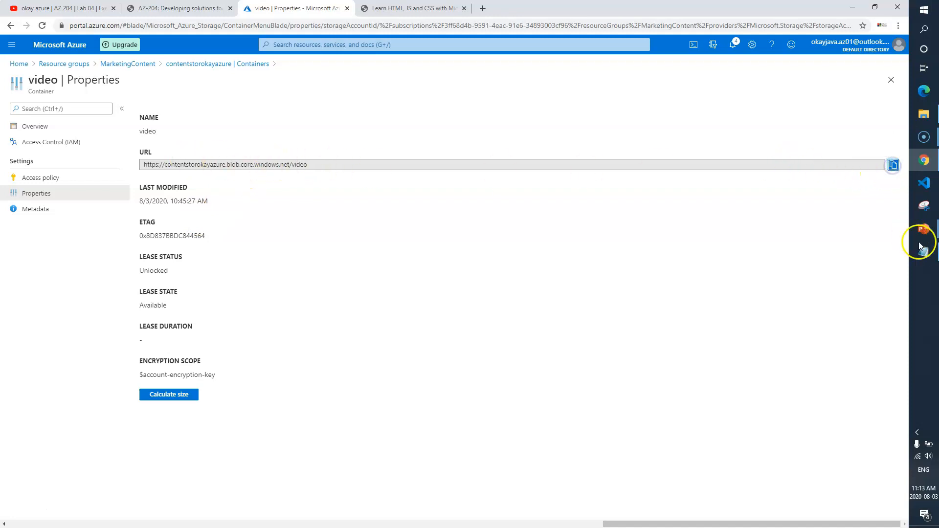
left_click(923, 252)
key("Return")
type("V")
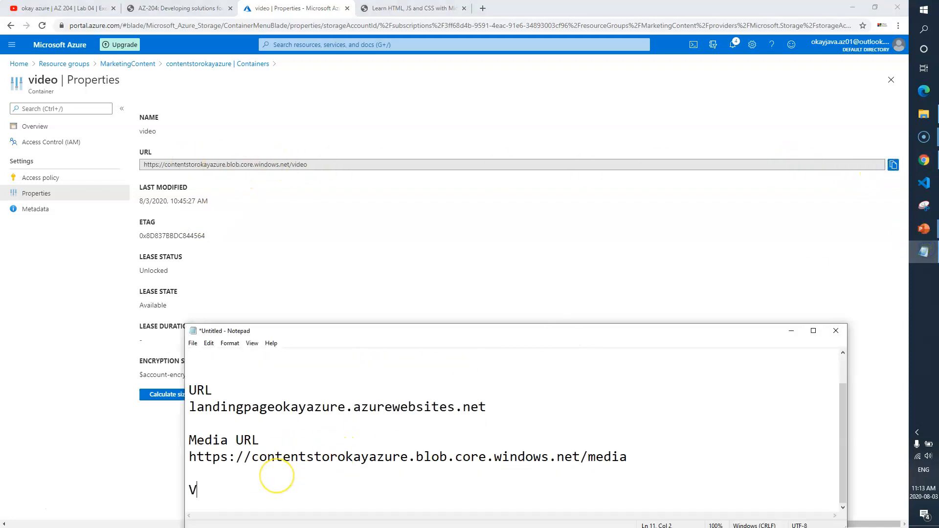
type("ideo URL")
key("Return")
key("ctrl+v")
key("Return")
key("Return")
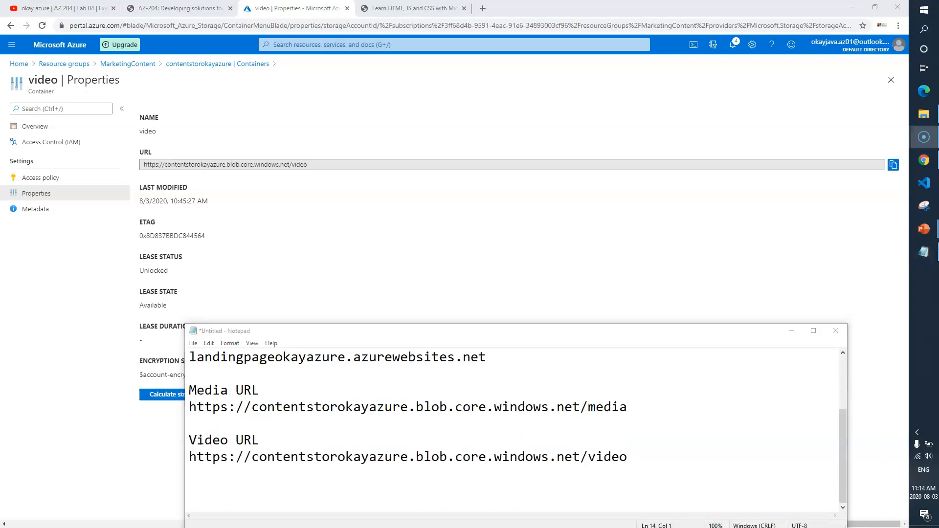
left_click(513, 91)
left_click(891, 79)
Check the lab's remaining video upload steps and read how Task 3 reaches the landing page web app's configuration
left_click(171, 6)
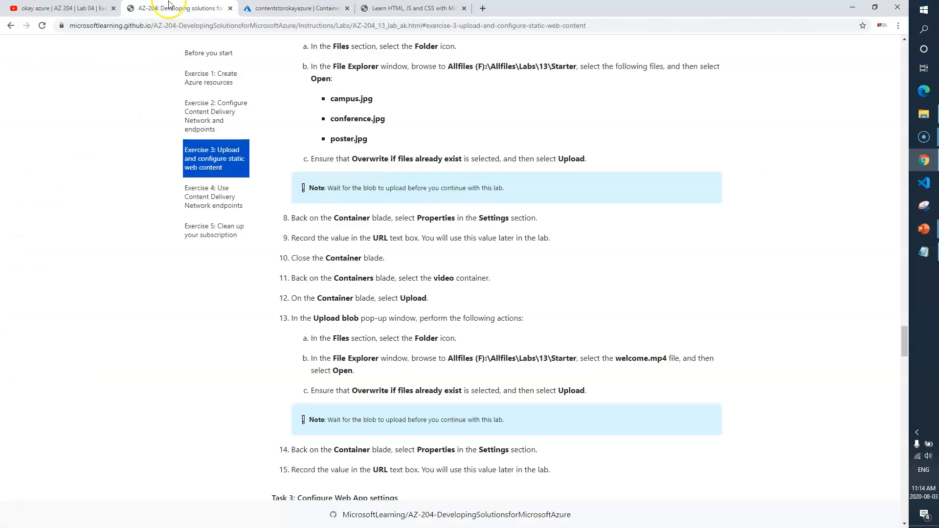
scroll(574, 327, "down", 1)
left_click_drag(311, 341, 474, 341)
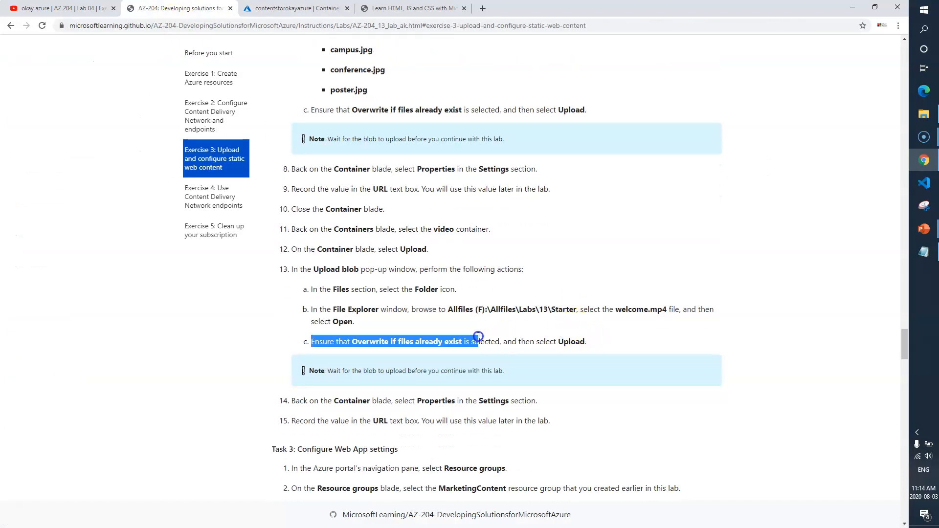
left_click_drag(550, 421, 295, 419)
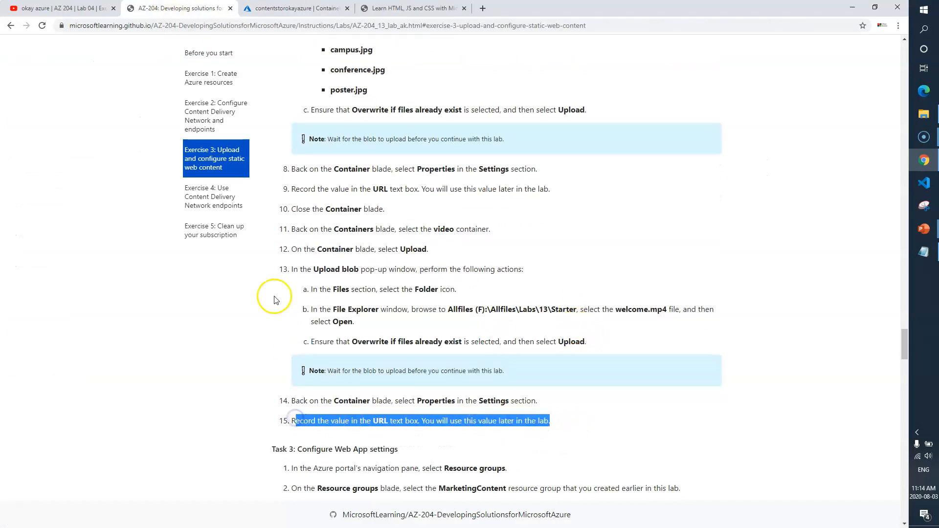
scroll(294, 386, "down", 3)
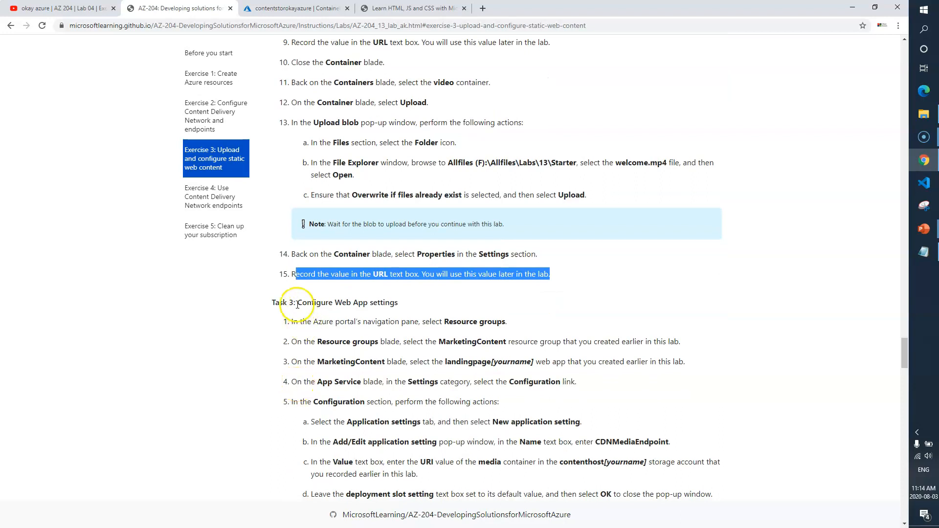
left_click_drag(399, 304, 349, 304)
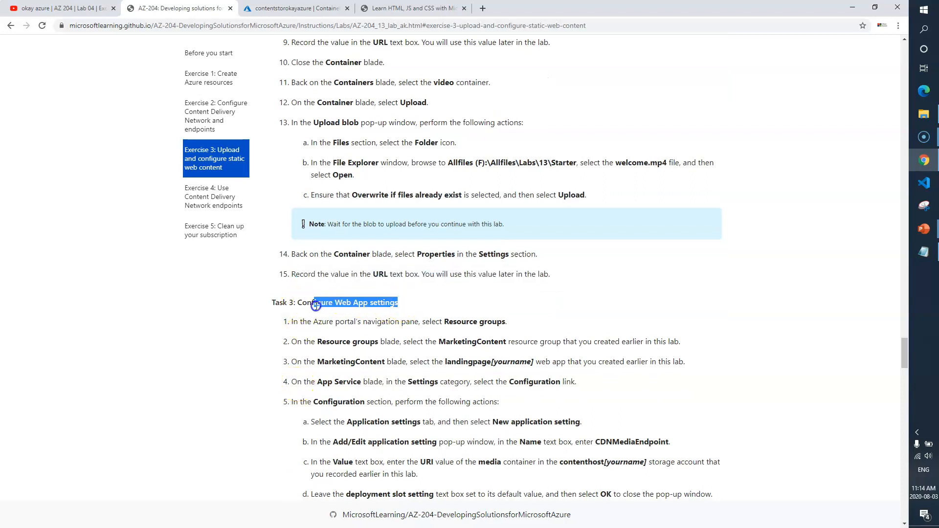
scroll(364, 339, "down", 2)
left_click(448, 264)
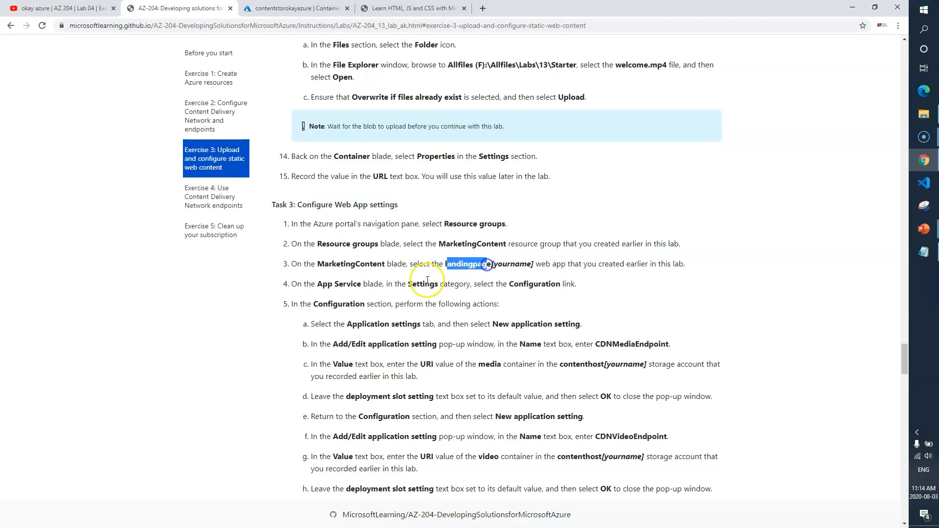
left_click(514, 284)
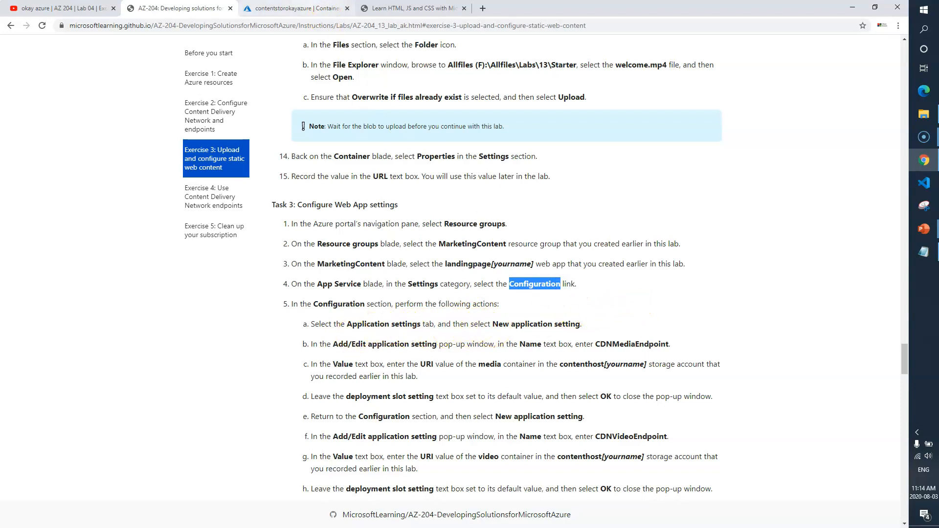
In the Azure portal, open the Configuration page of the landingpageokayazure App Service in the MarketingContent resource group
left_click(297, 9)
left_click(891, 81)
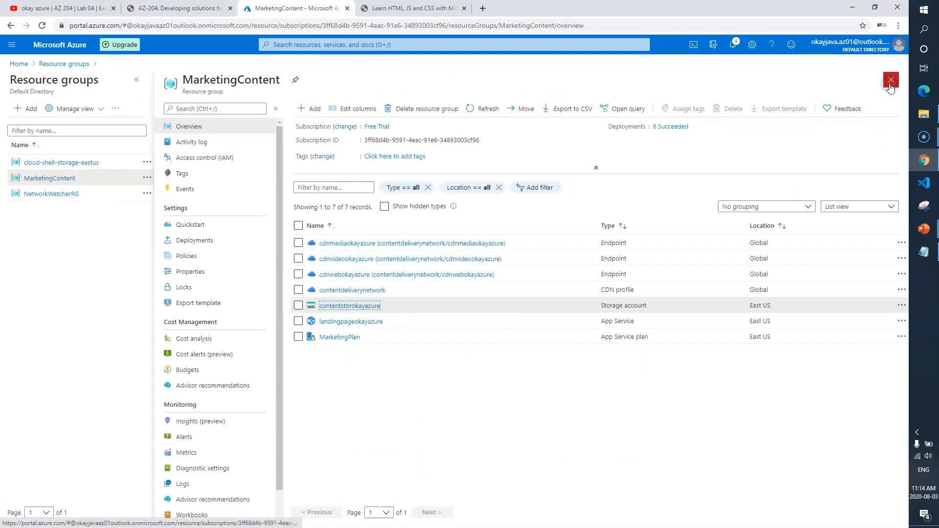
left_click(667, 422)
left_click_drag(647, 323, 564, 325)
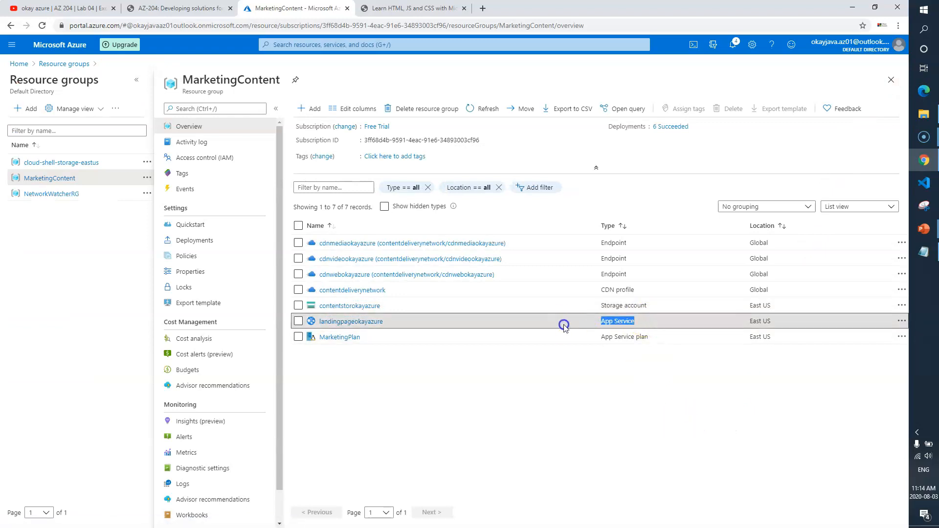
left_click(356, 322)
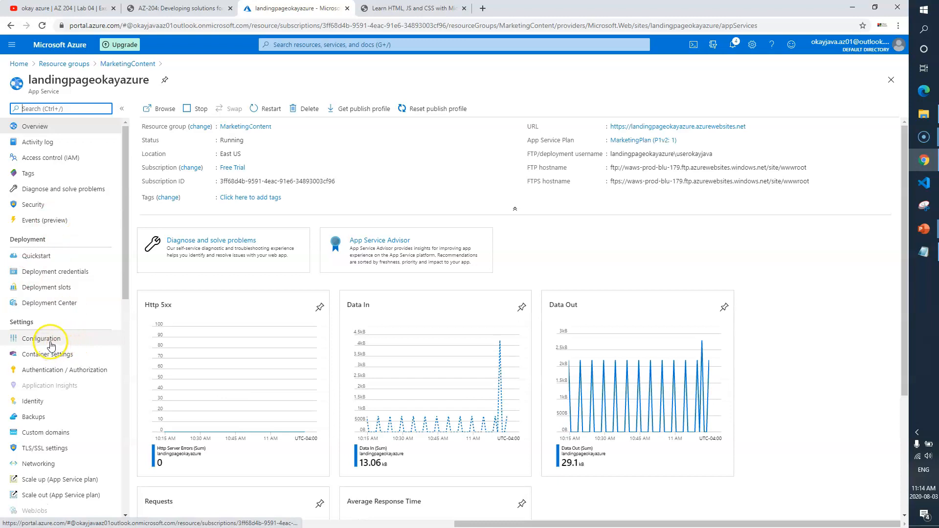
left_click(52, 342)
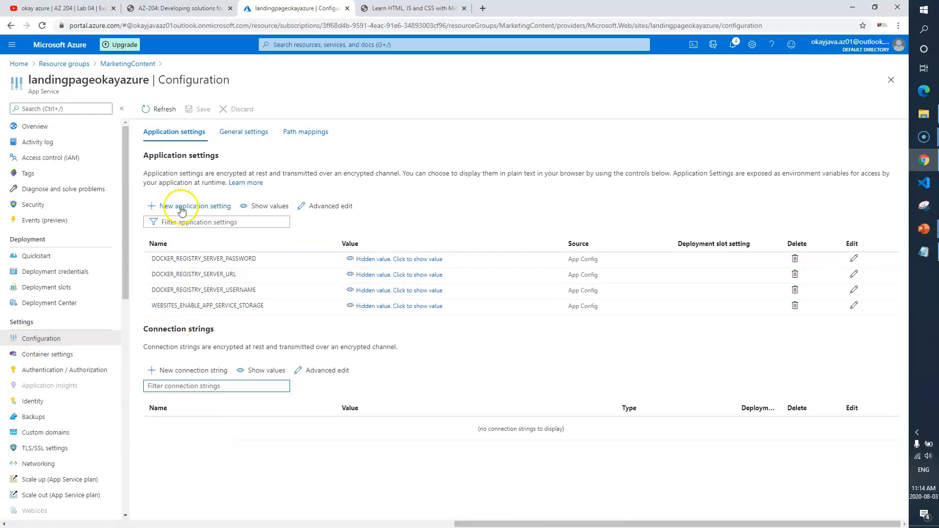
Read the lab's Task 3 instructions for adding the CDNMediaEndpoint application setting and starting a second new setting
left_click(181, 8)
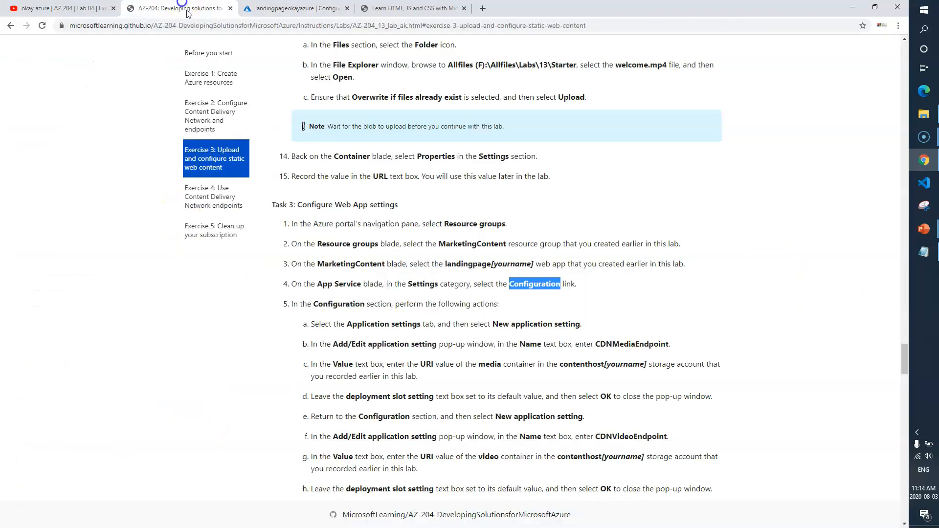
scroll(400, 353, "down", 1)
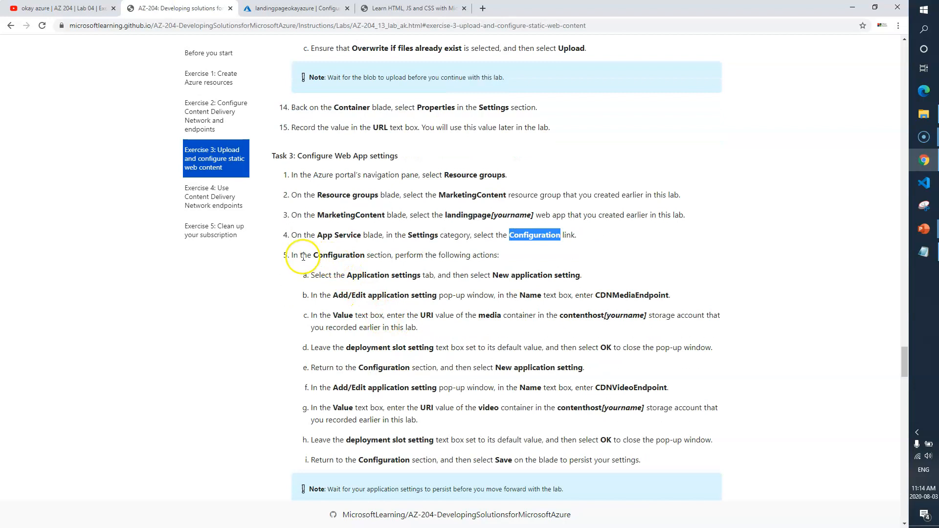
left_click_drag(490, 276, 585, 282)
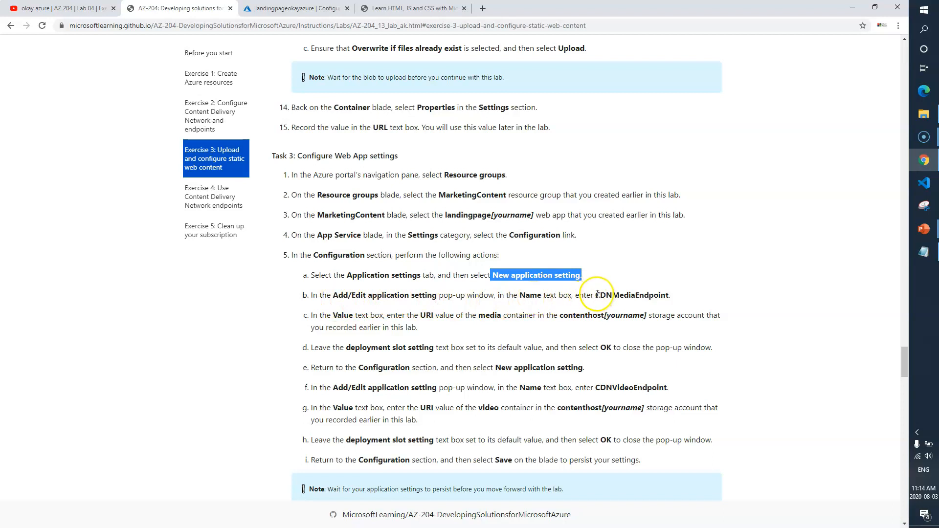
left_click_drag(596, 295, 615, 295)
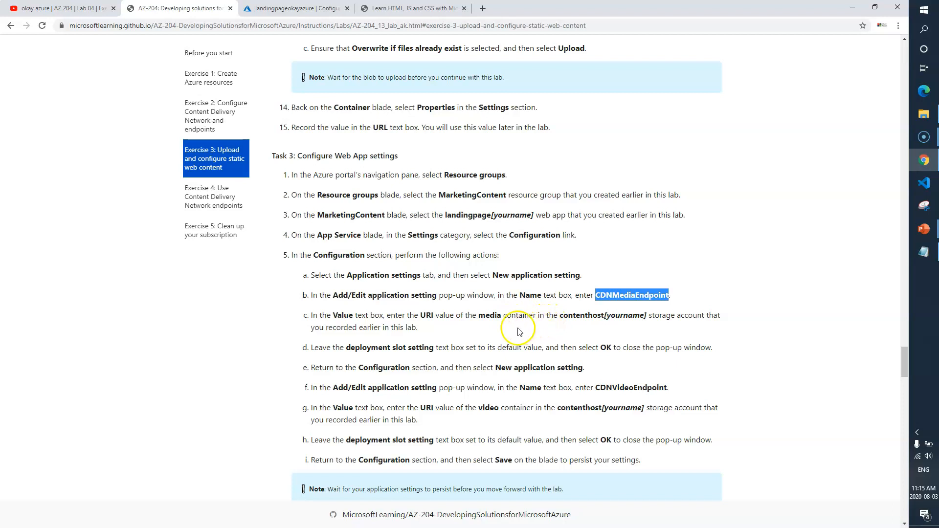
left_click_drag(331, 348, 567, 378)
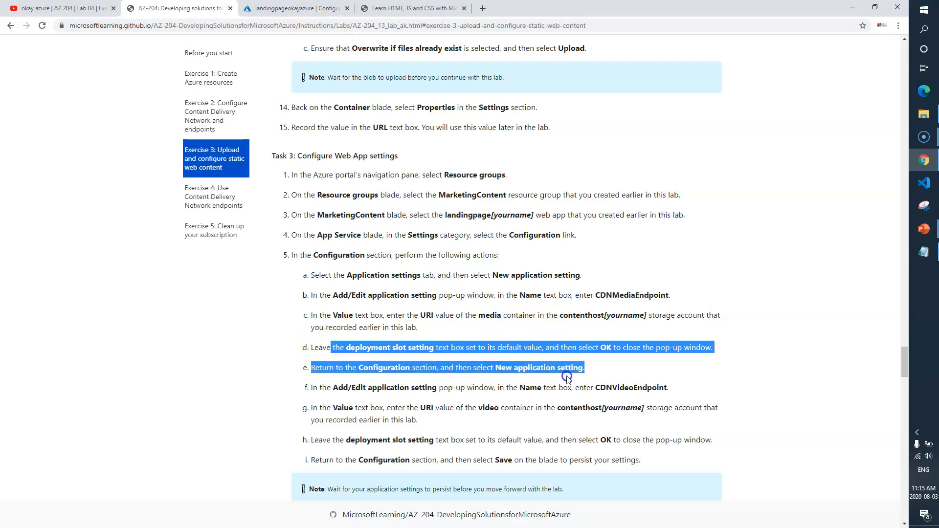
left_click_drag(669, 388, 603, 391)
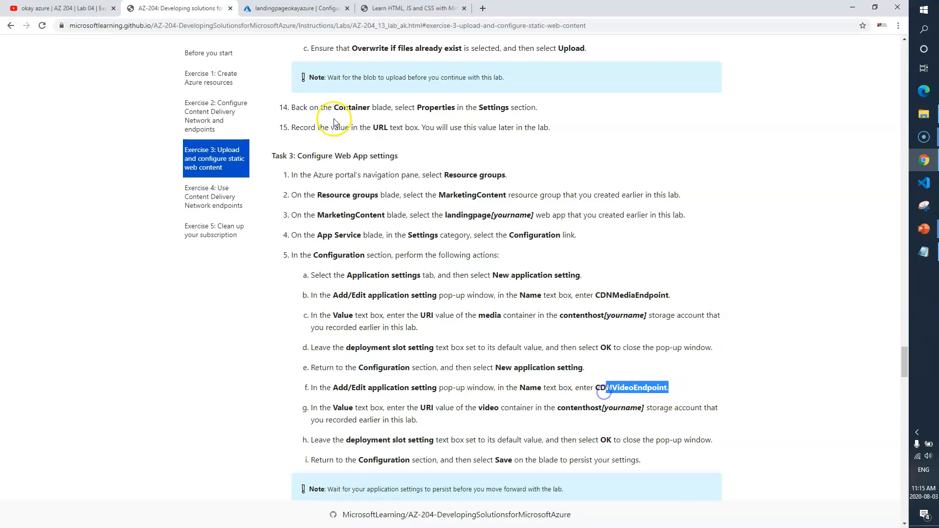
left_click(296, 9)
left_click(194, 206)
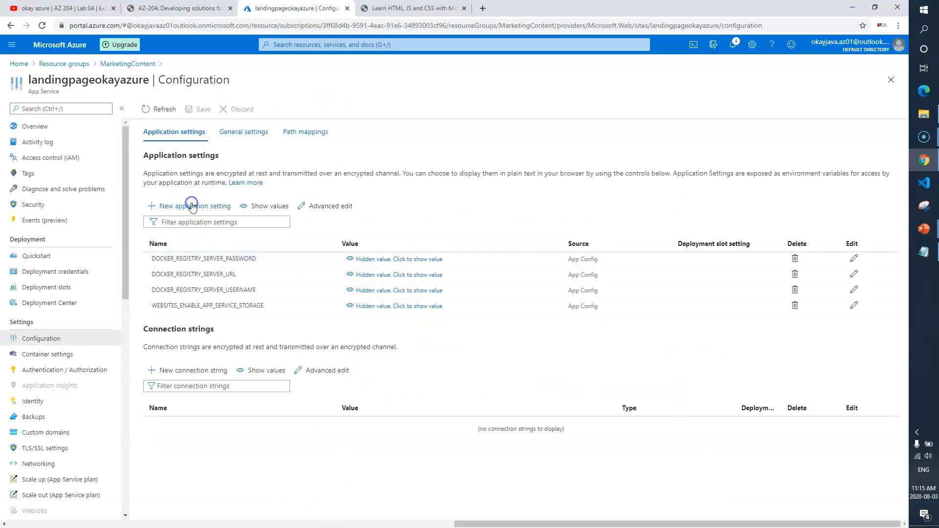
type("CDNMediaEndpoint")
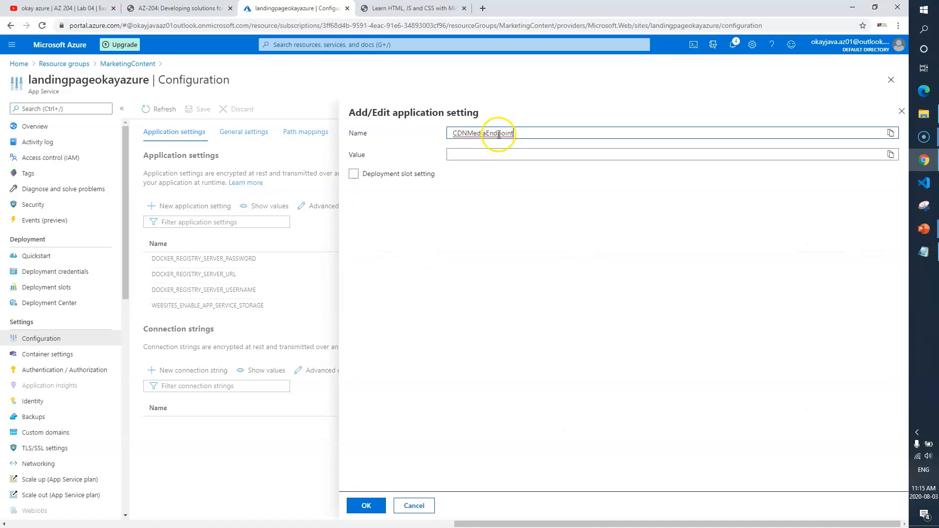
left_click(488, 153)
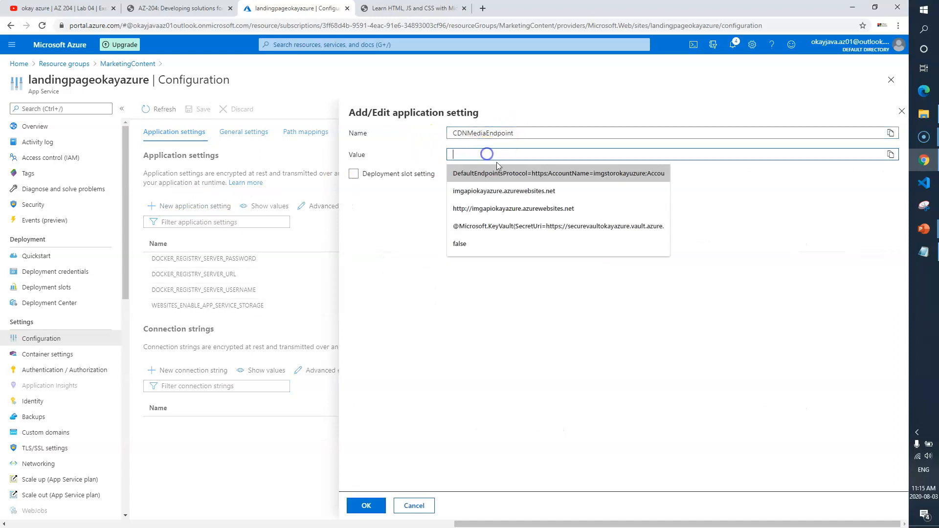
left_click(923, 251)
left_click_drag(679, 406, 216, 411)
key("ctrl+c")
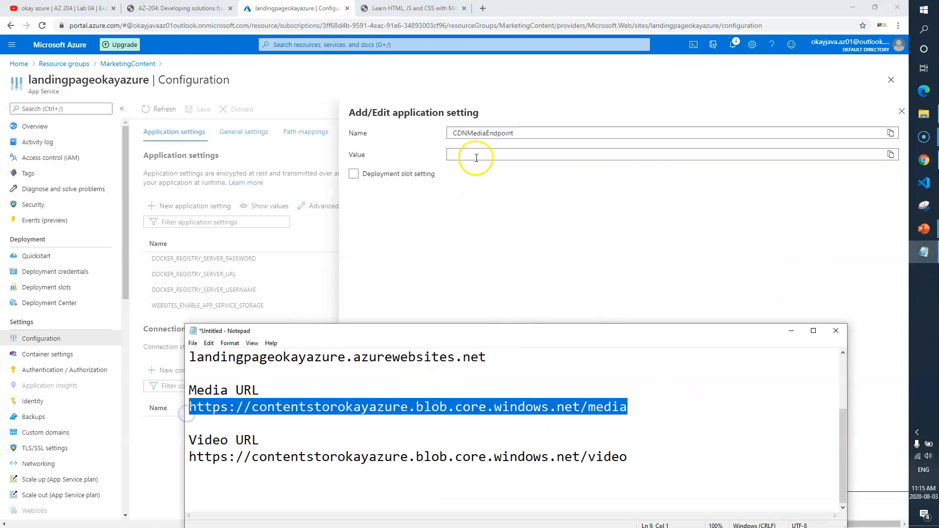
left_click(479, 154)
key("ctrl+v")
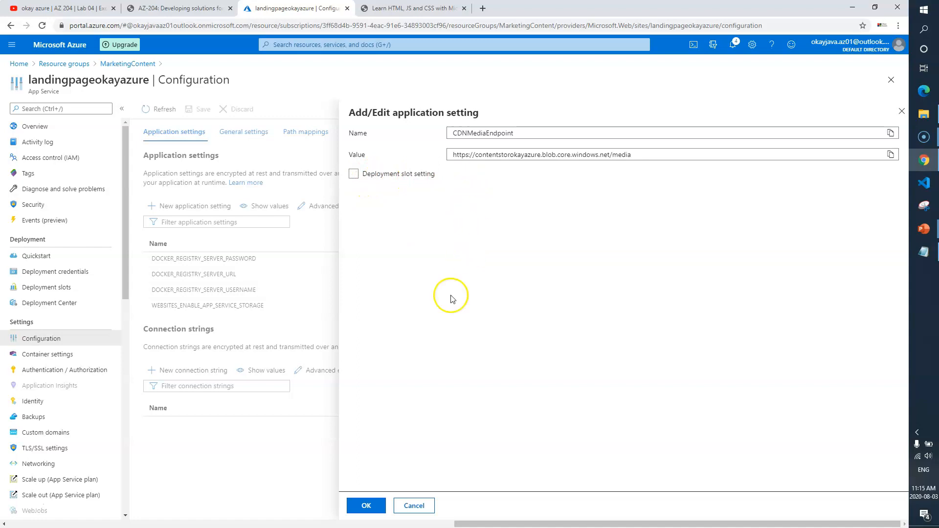
left_click(363, 505)
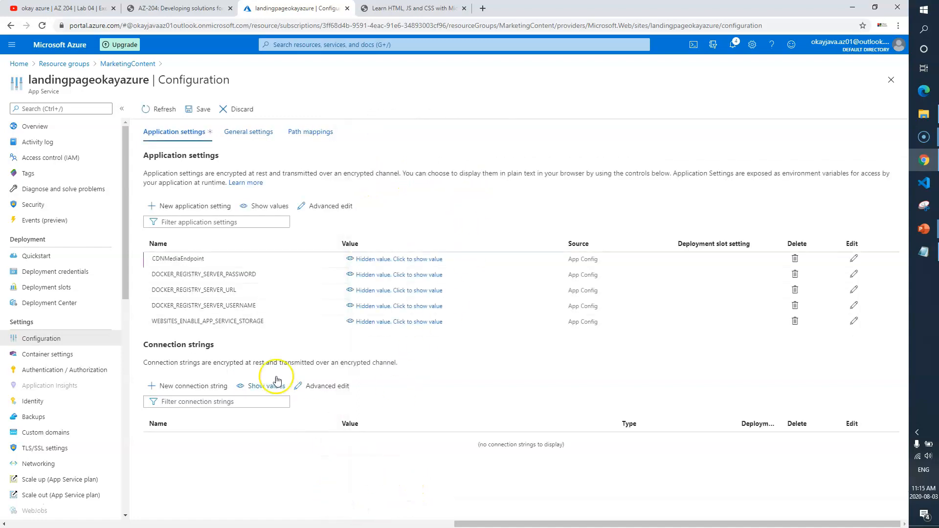
Add an application setting named CDNVideoEndpoint, copied from the lab page, with the video container URL recorded in Notepad as its value
left_click(181, 8)
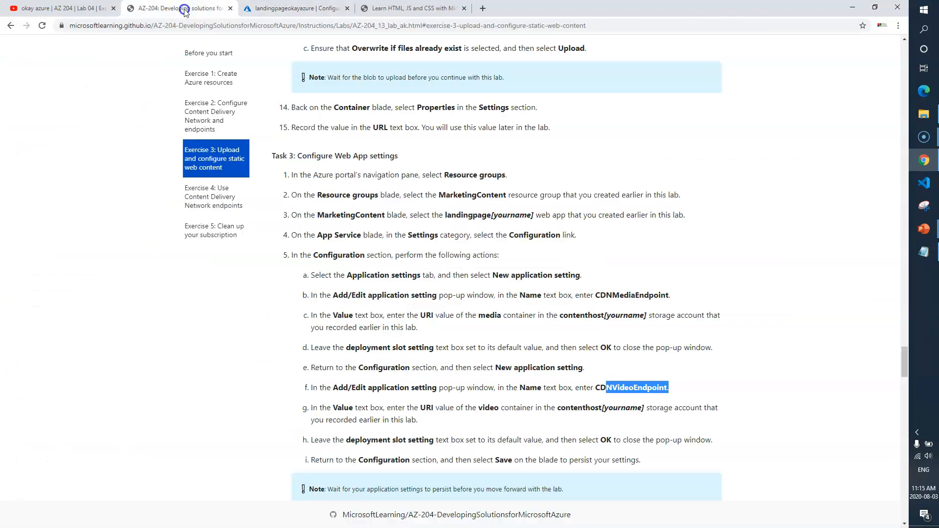
double_click(634, 386)
left_click(294, 9)
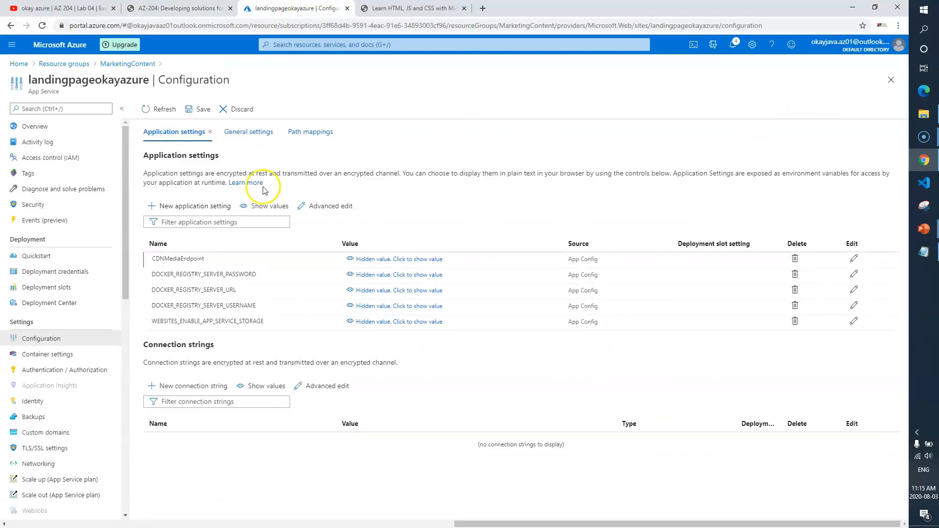
left_click(195, 208)
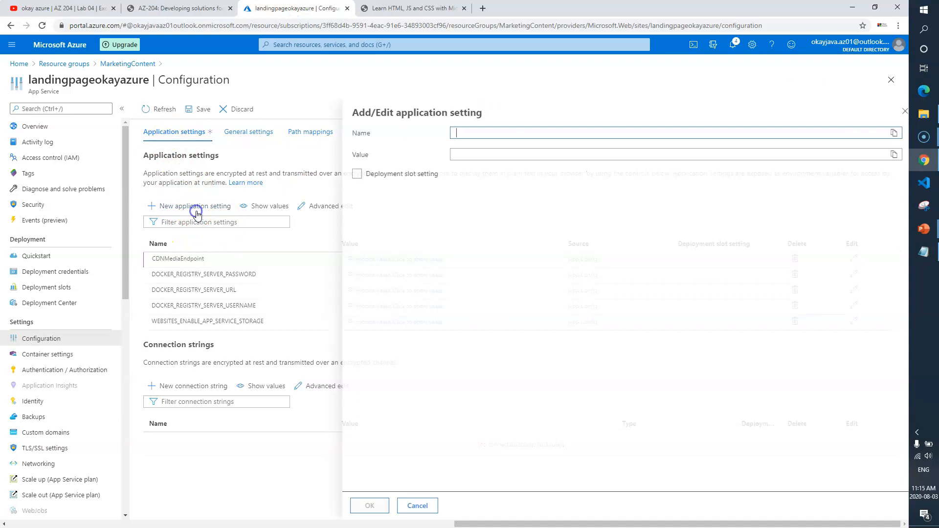
key("ctrl+v")
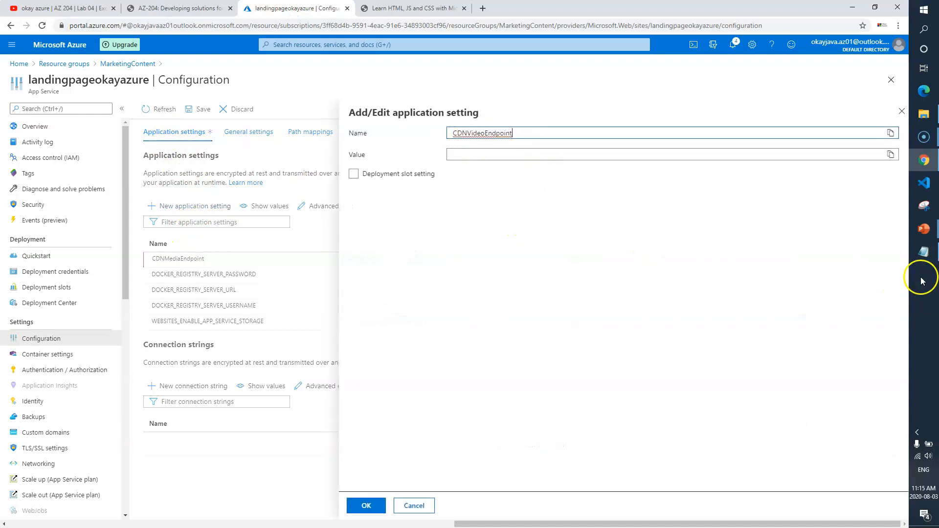
left_click(934, 253)
left_click_drag(627, 456, 216, 460)
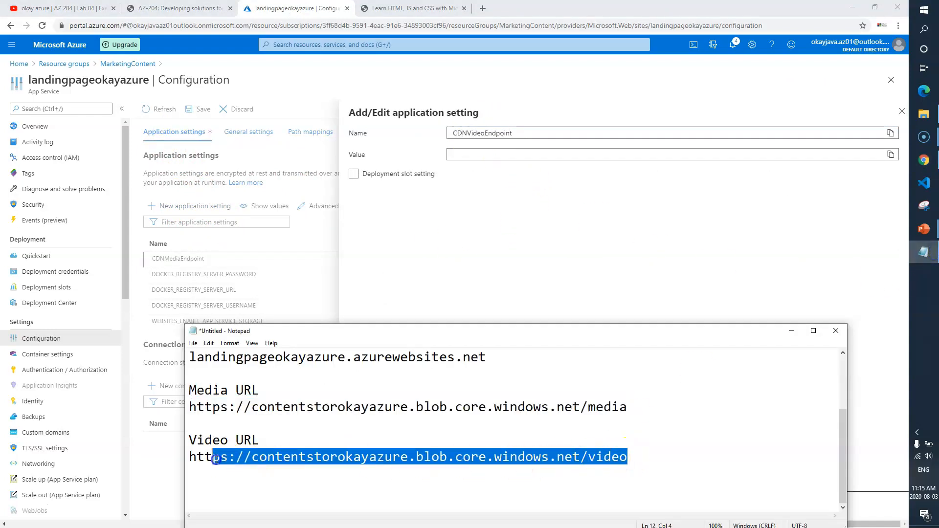
key("ctrl+c")
left_click(482, 155)
key("ctrl+v")
left_click(434, 297)
left_click(366, 505)
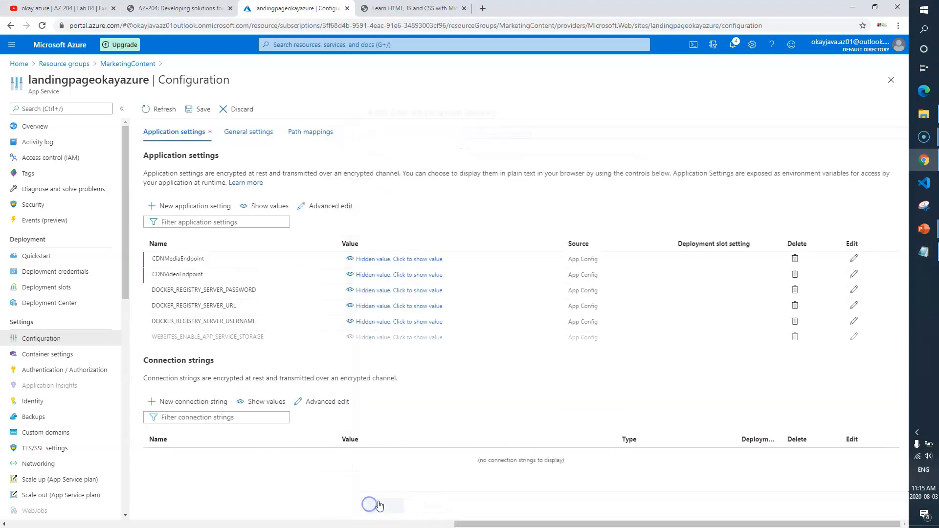
Check the lab's final Task 3 instruction, and save the web app's configuration changes in the Azure portal, approving the save
left_click(179, 8)
scroll(420, 348, "down", 1)
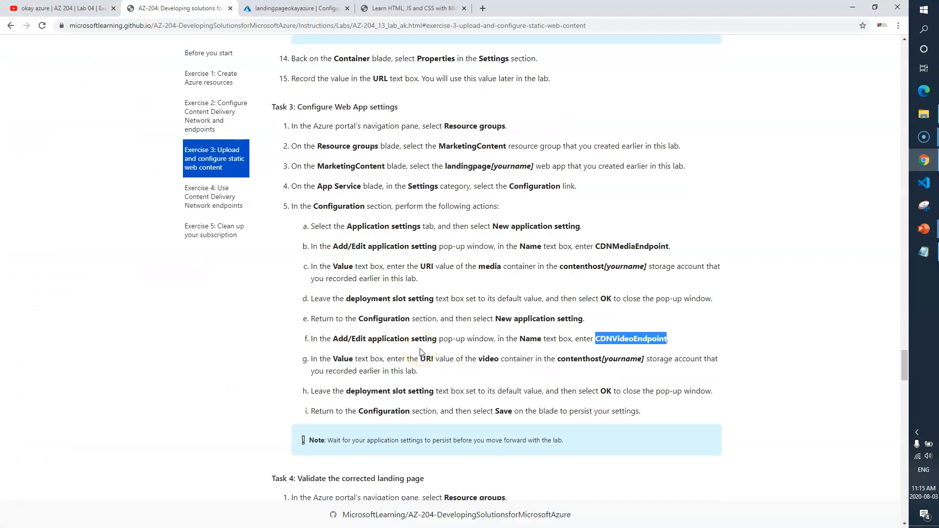
scroll(420, 349, "down", 1)
left_click_drag(334, 362, 512, 362)
left_click(298, 8)
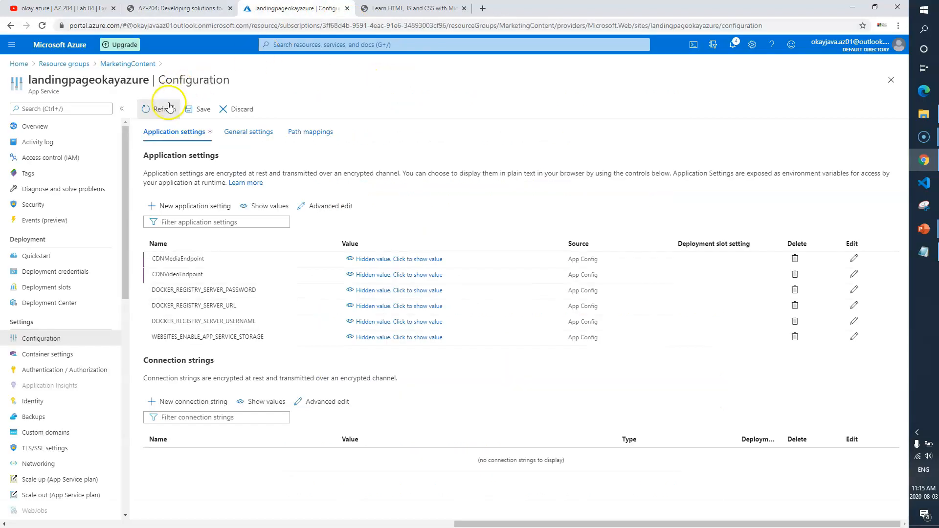
left_click(204, 110)
left_click(174, 165)
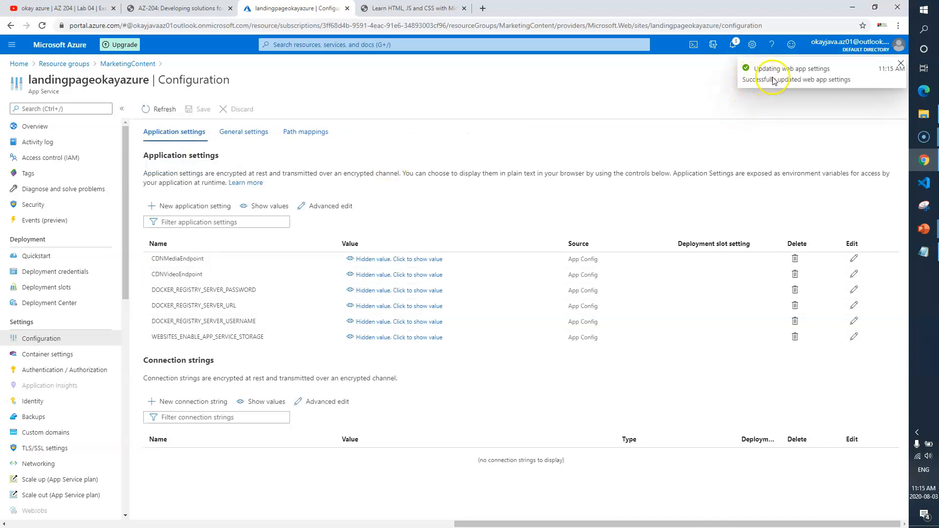
Read the lab's Task 4 steps for validating the corrected landing page, and check the already open landing page site
left_click(203, 15)
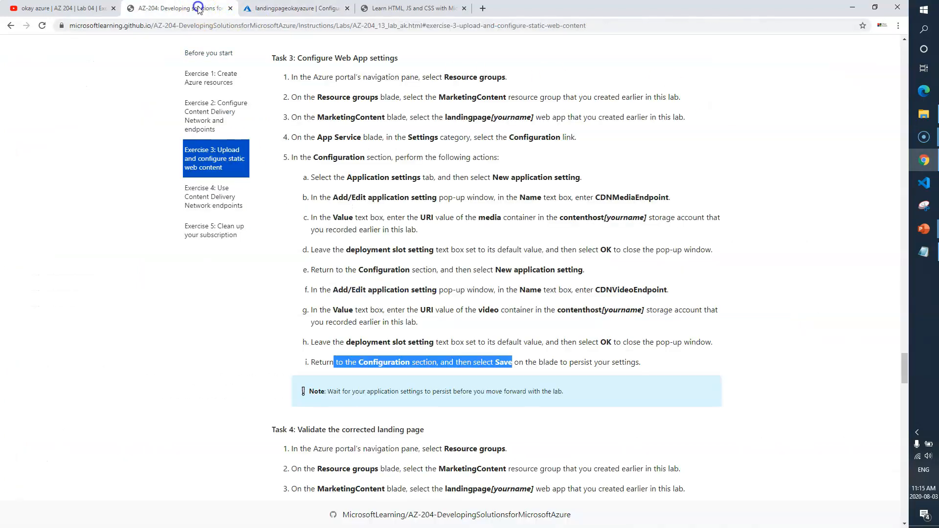
scroll(343, 298, "down", 3)
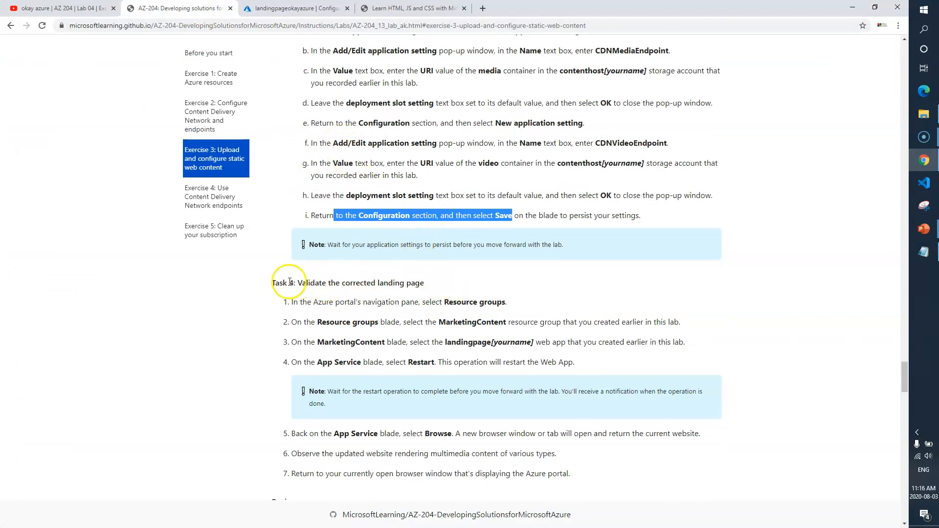
left_click_drag(301, 284, 387, 284)
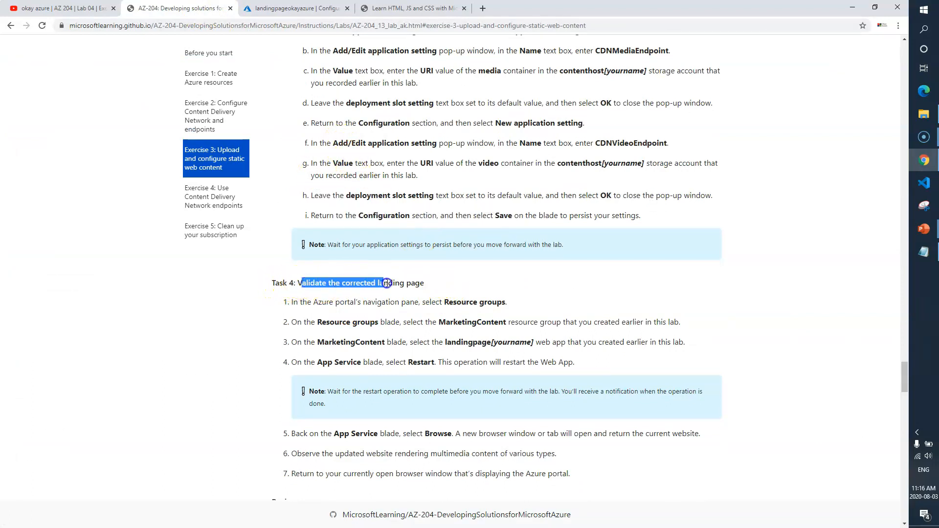
left_click(462, 284)
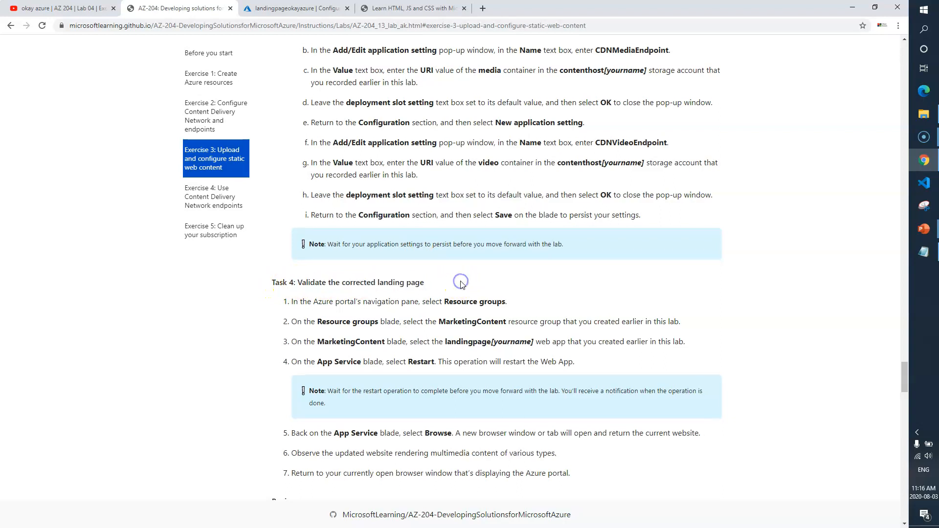
scroll(462, 284, "down", 2)
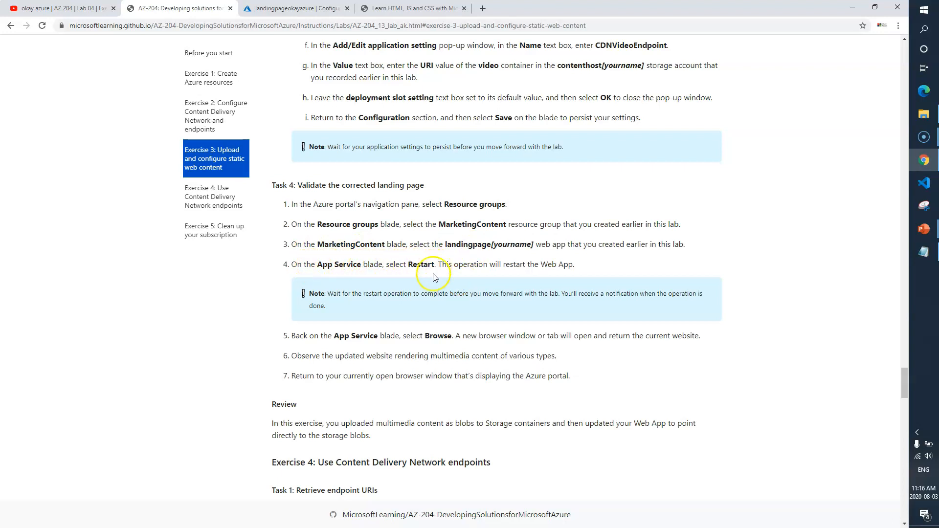
left_click(294, 8)
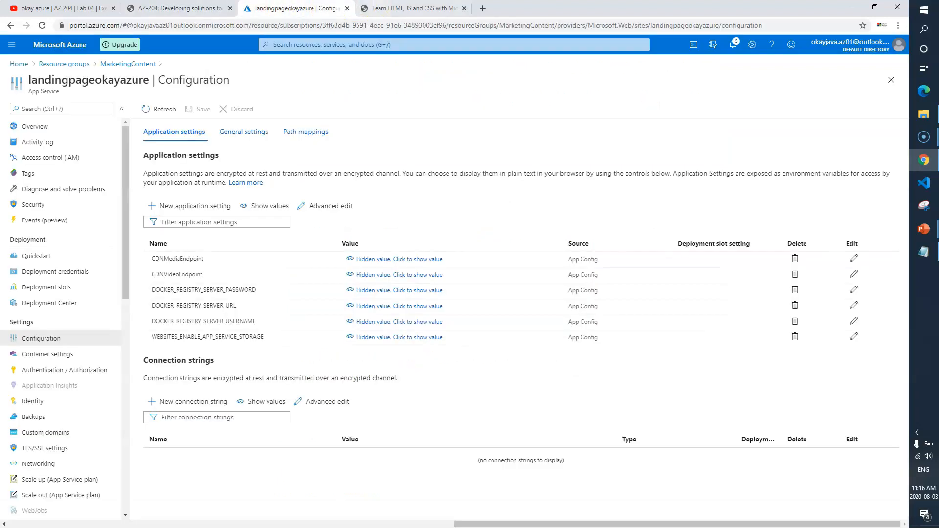
left_click(405, 9)
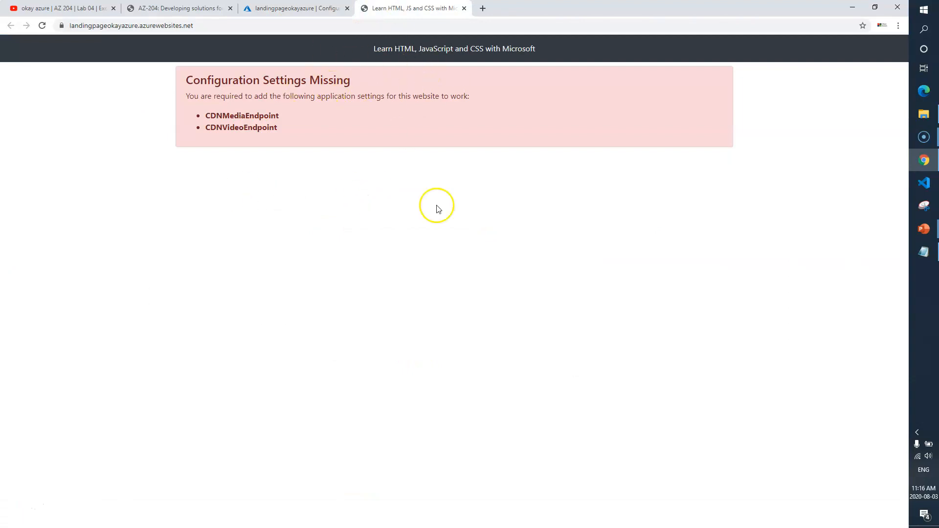
left_click(298, 8)
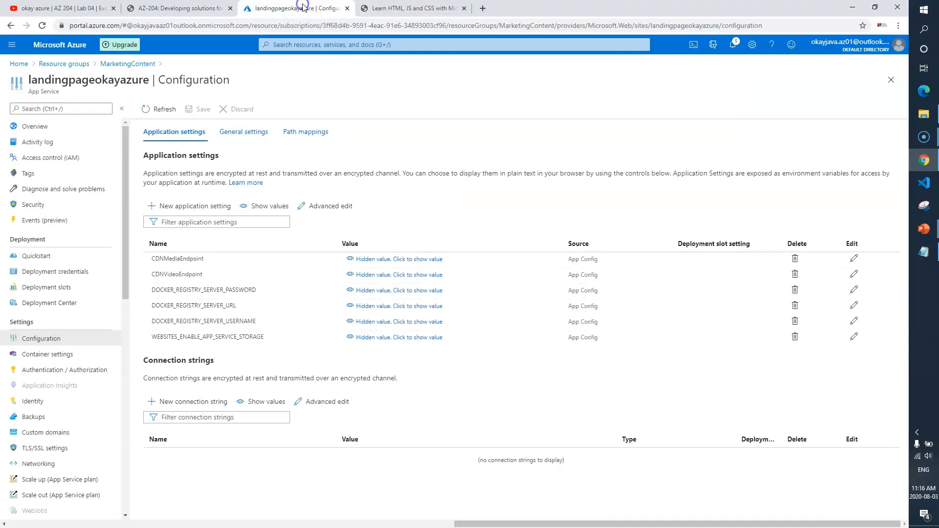
Return to the MarketingContent resource group, open the landingpageokayazure App Service, and restart the web app
left_click(890, 80)
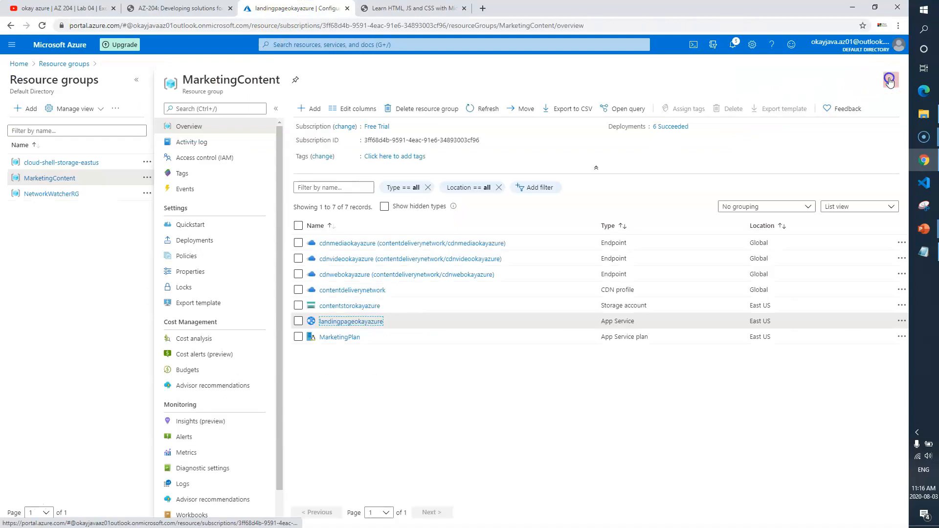
left_click(364, 321)
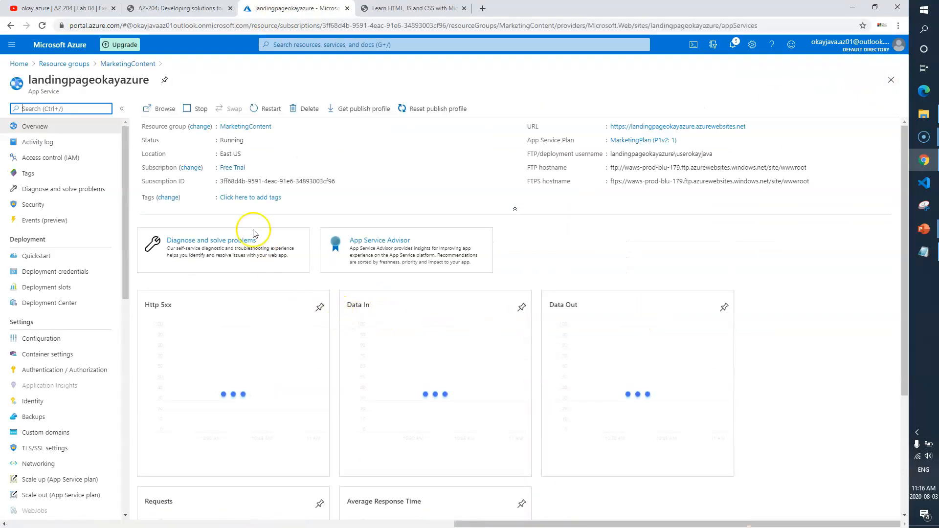
left_click(270, 111)
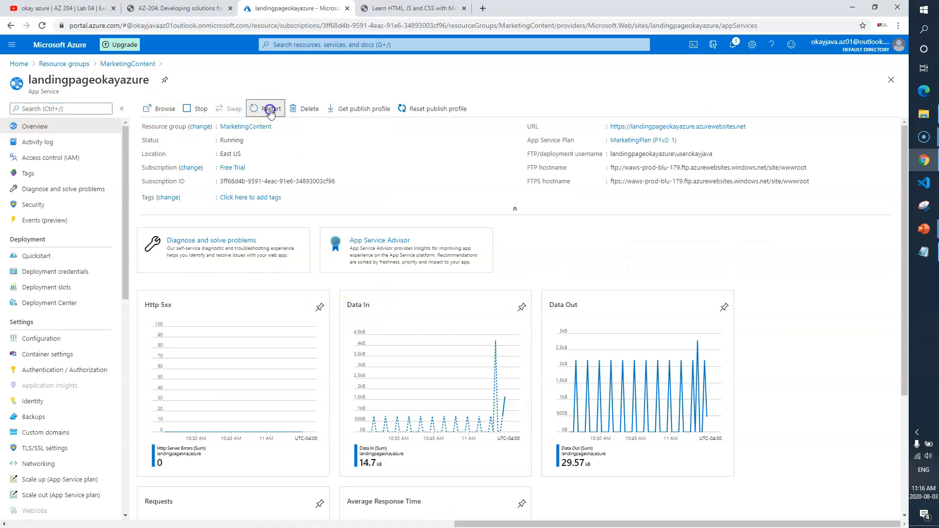
left_click(168, 167)
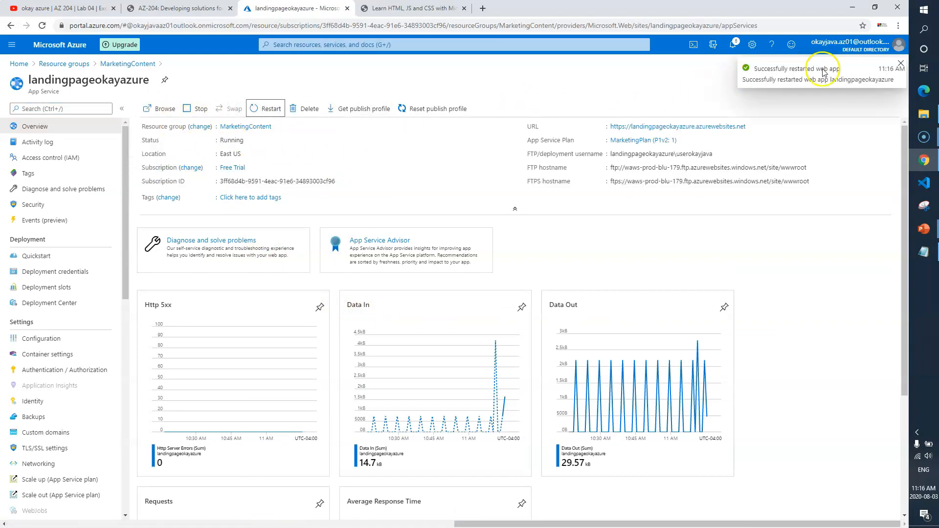
Browse to the landingpageokayazure website and look through the whole page for its video and image content
left_click(147, 113)
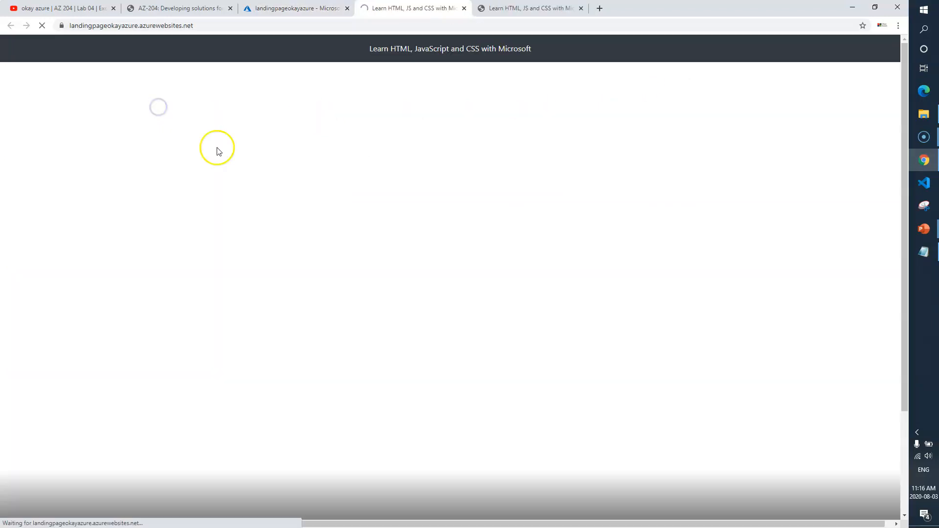
scroll(292, 199, "down", 8)
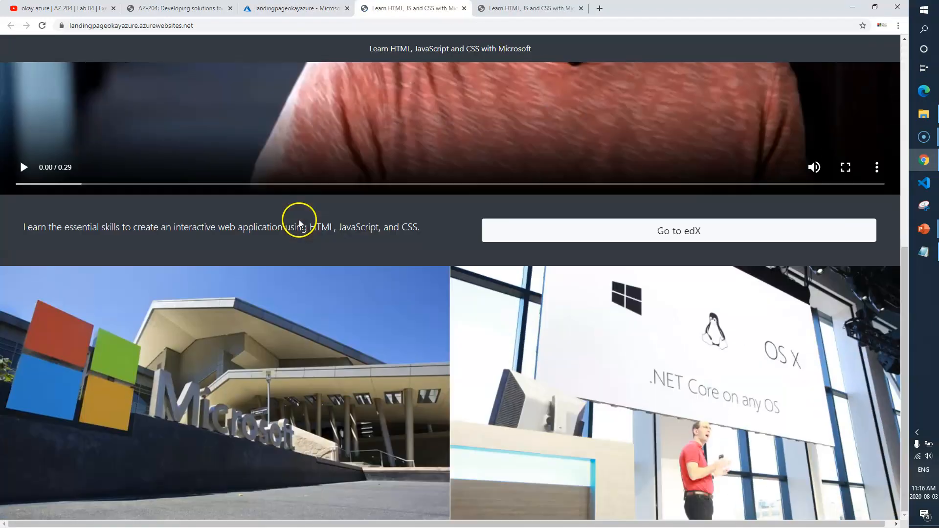
scroll(301, 222, "up", 8)
scroll(301, 222, "down", 8)
scroll(300, 222, "up", 8)
Return to the lab instructions and find the start of Exercise 4: Use Content Delivery Network endpoints
key("ctrl+shift+Tab")
key("ctrl+shift+Tab")
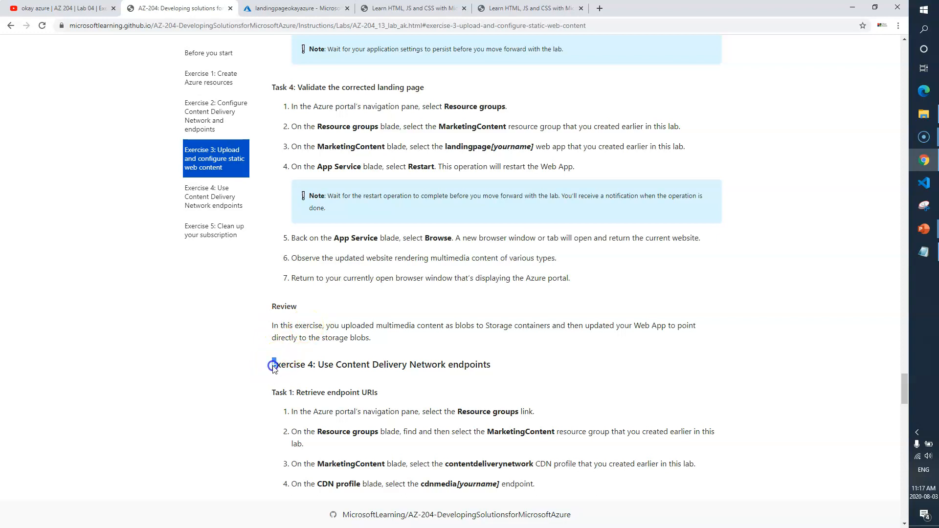
left_click_drag(273, 367, 366, 366)
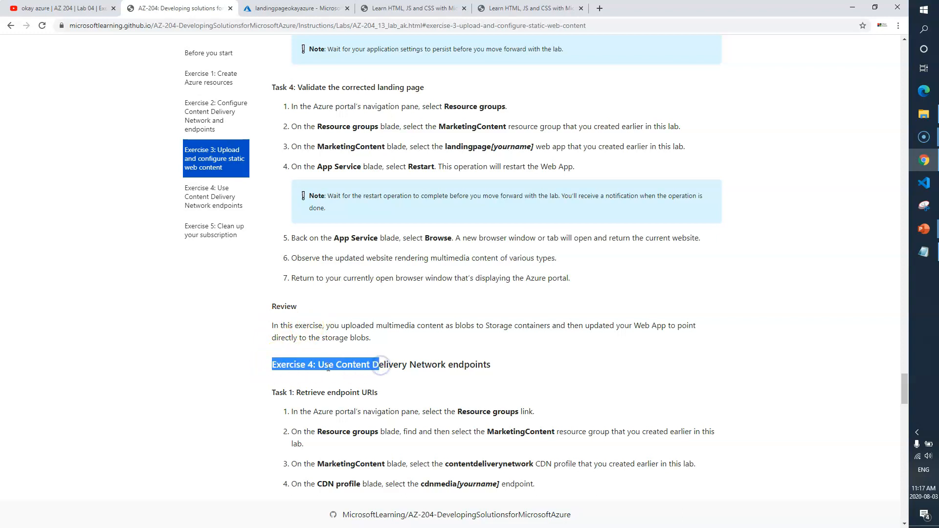